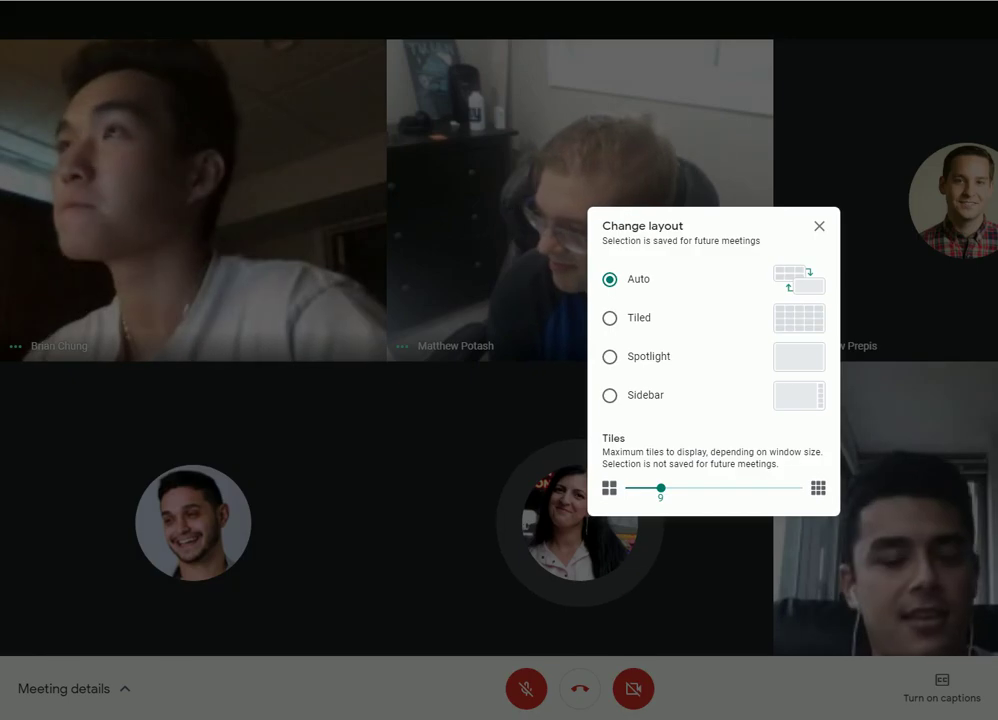
Select the Sidebar layout so the meeting view drops the automatic grid
left_click(609, 395)
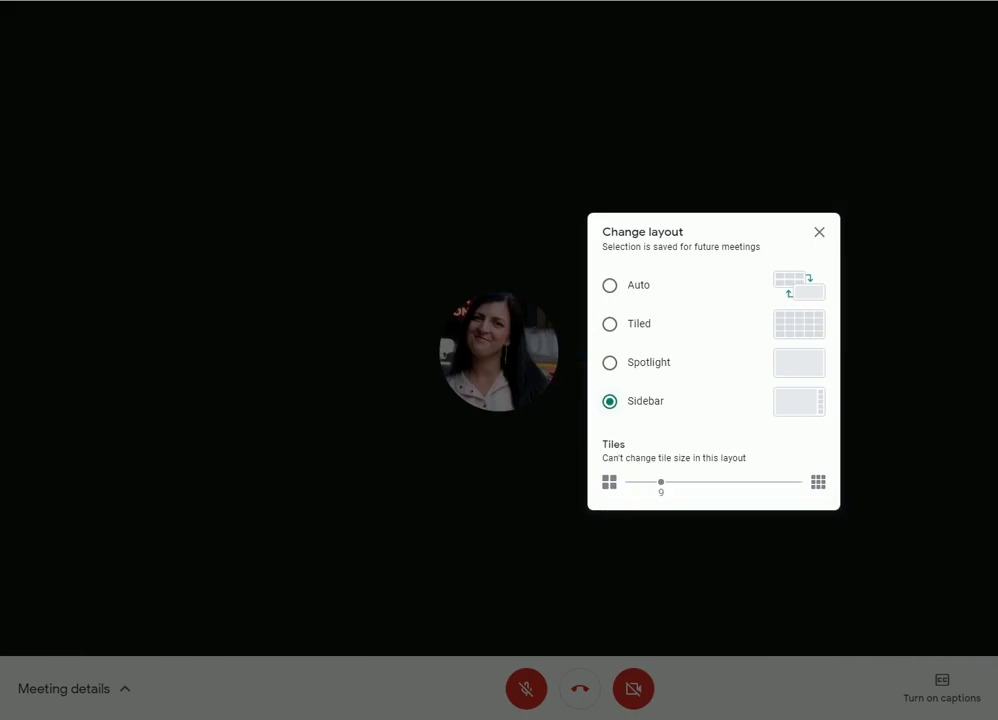
Close the layout settings, hide the screen-sharing notice and bring up the Your Superfoods Messenger chat
key("Escape")
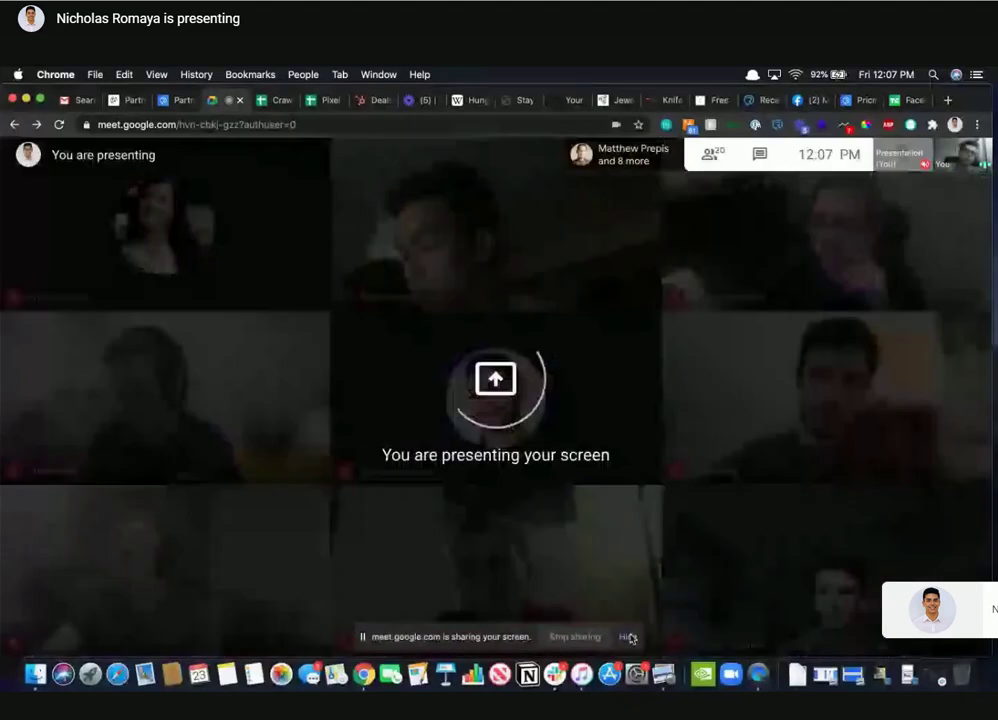
left_click(630, 637)
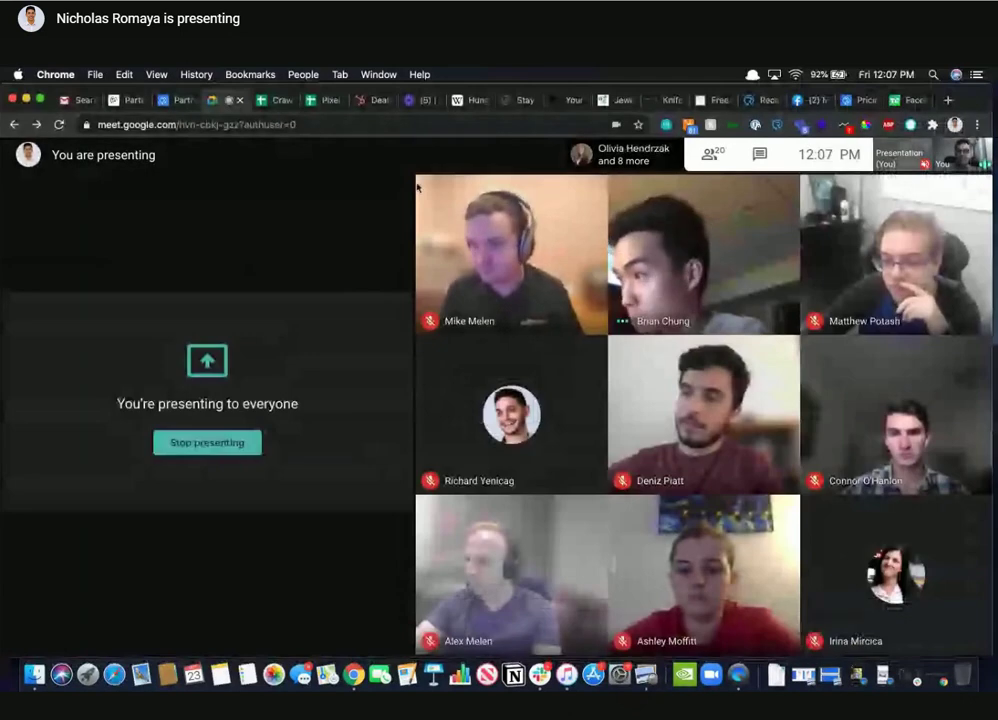
left_click(812, 100)
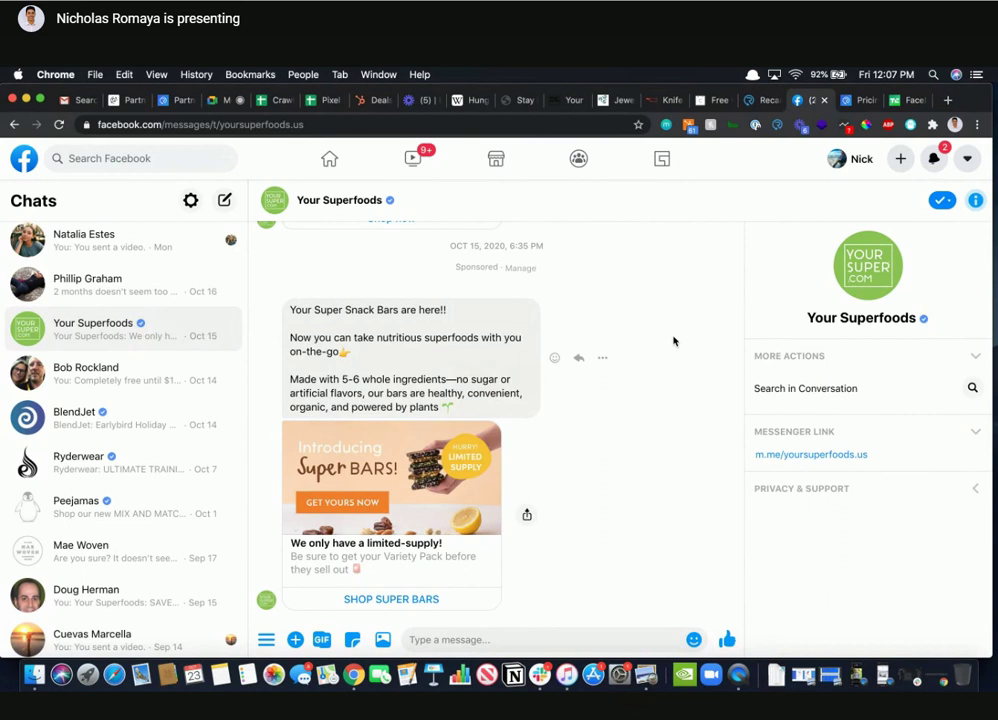
Scroll the Your Superfoods thread up to the welcome video and Show My Code discount messages
scroll(110, 300, "up", 3)
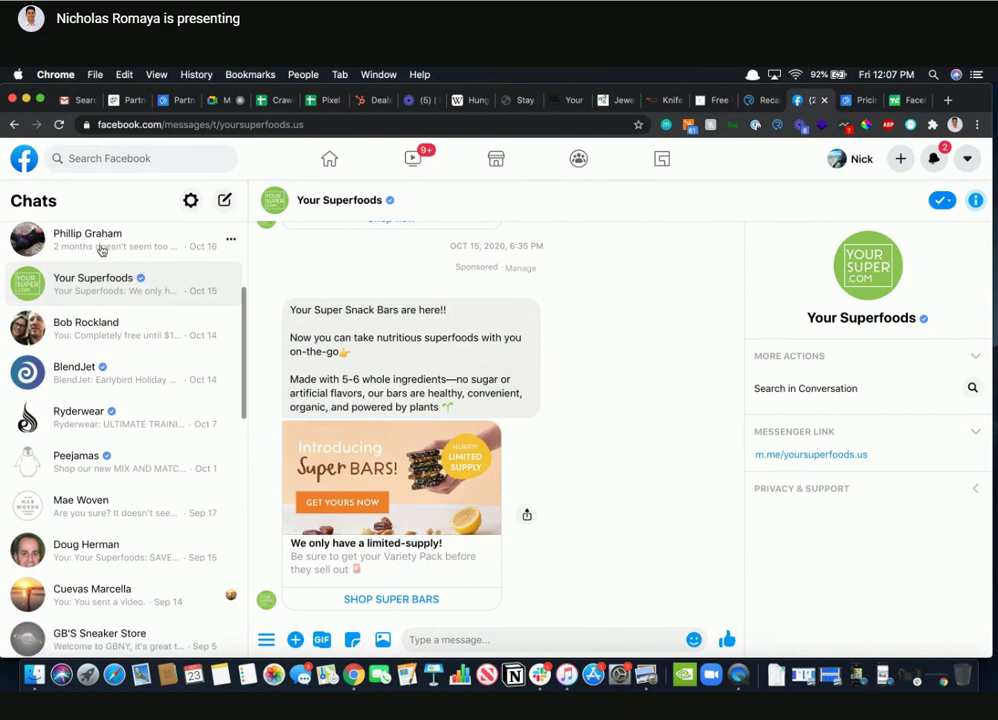
scroll(110, 420, "up", 1)
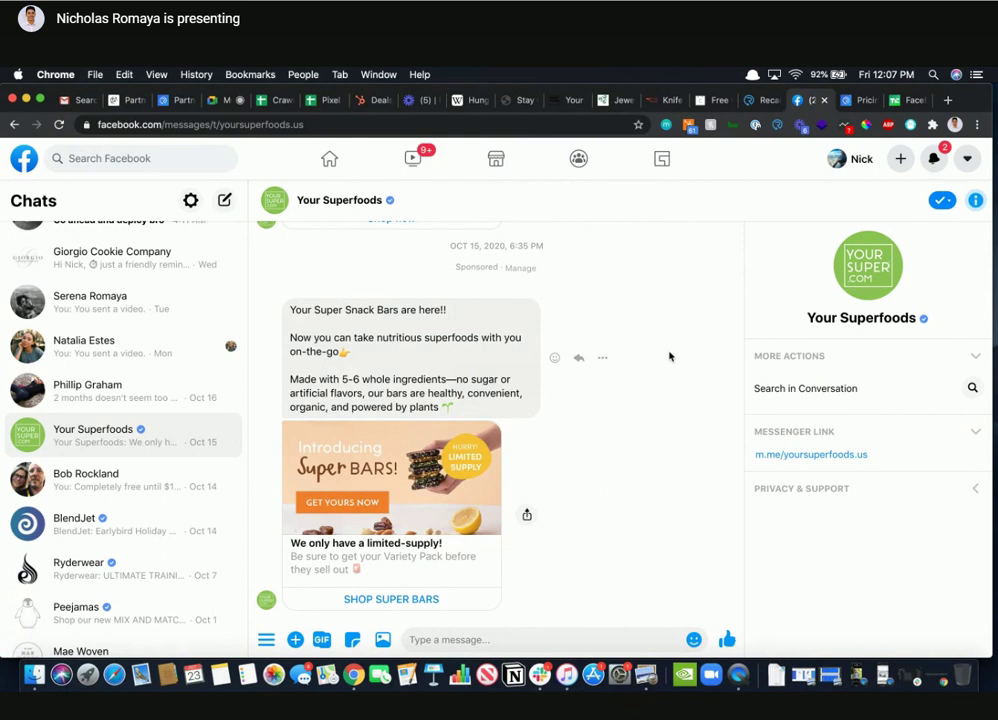
scroll(676, 363, "up", 1)
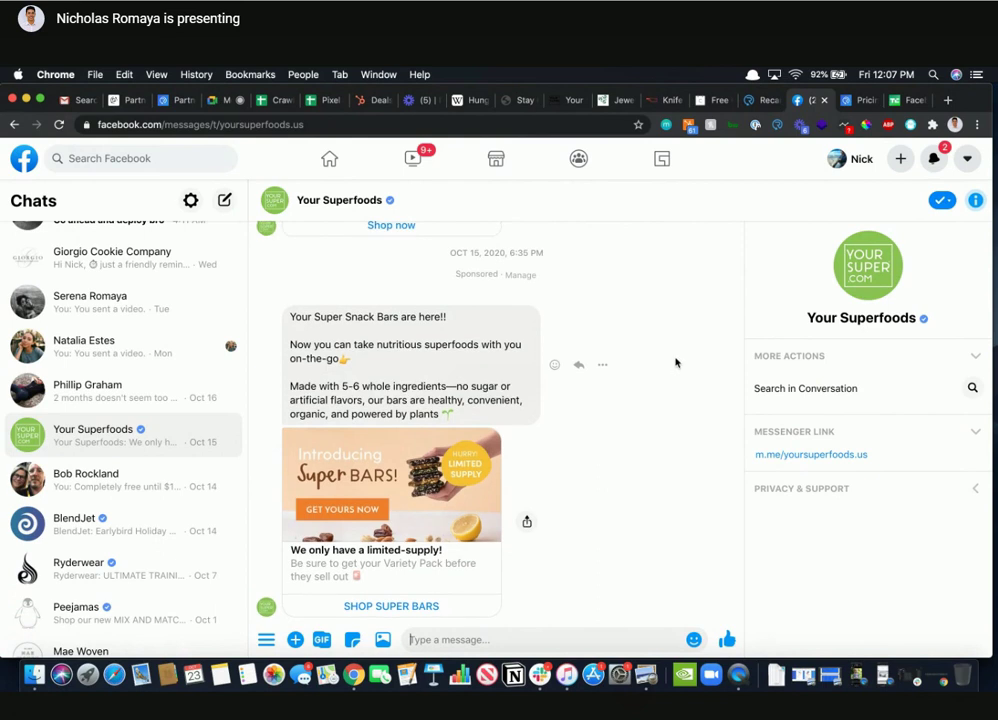
scroll(676, 363, "up", 15)
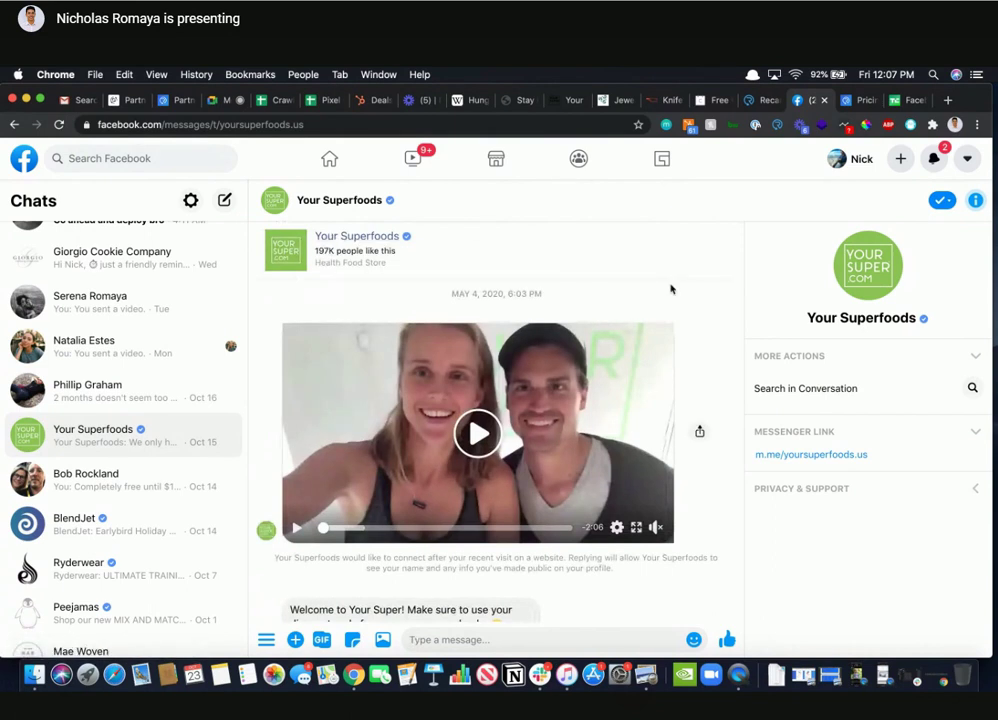
scroll(671, 289, "down", 10)
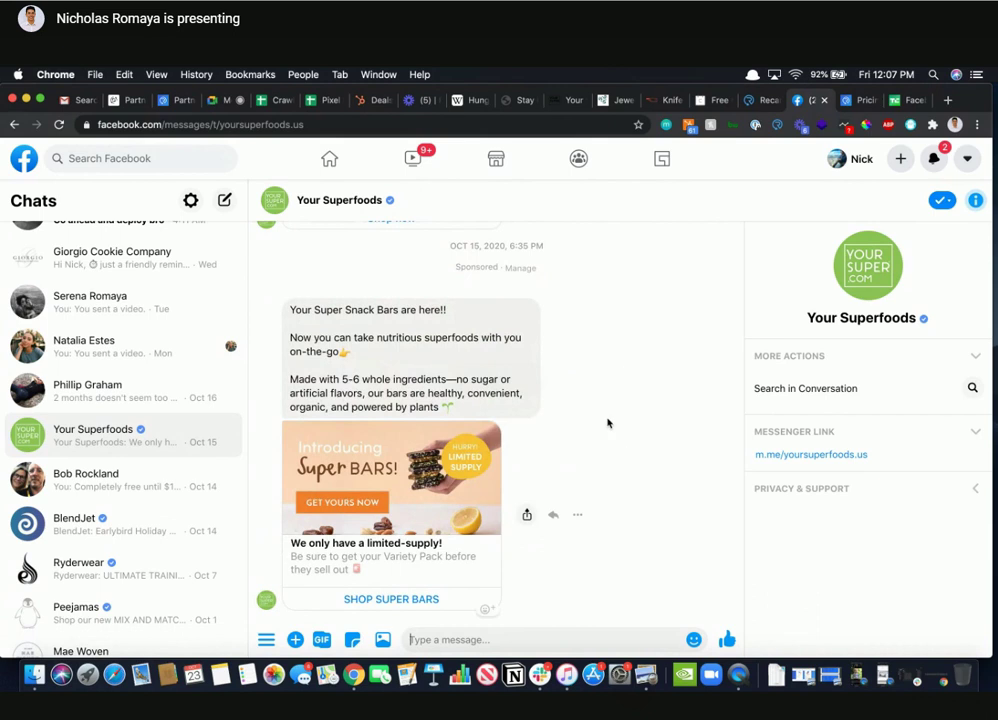
scroll(607, 424, "down", 8)
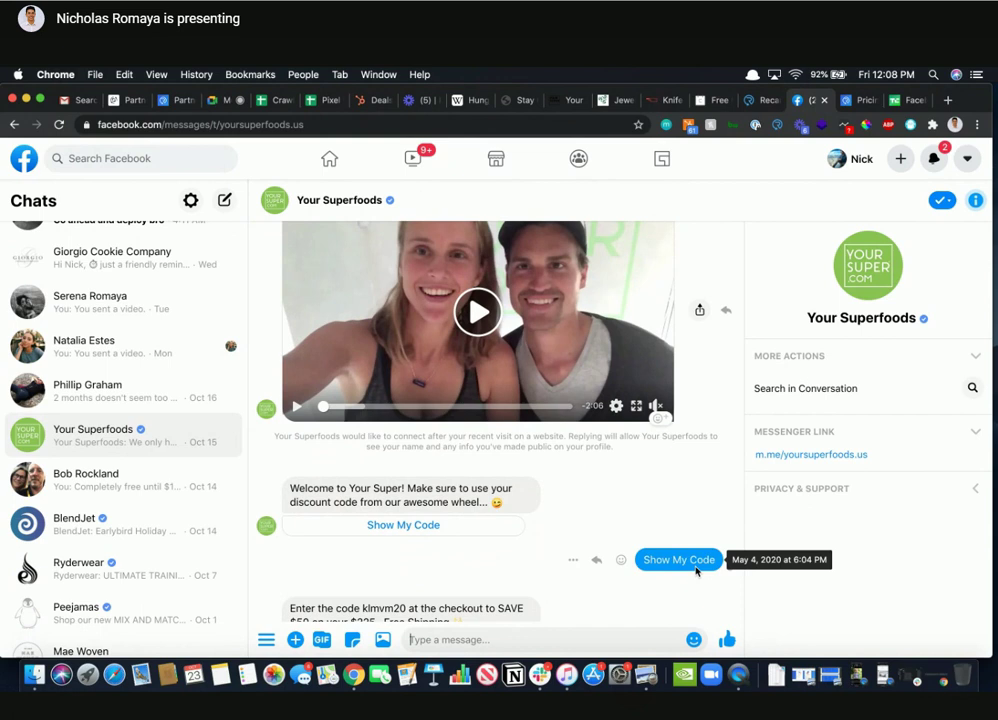
Scroll back down to the Oct 15, 2020 sponsored Super Snack Bars message
scroll(666, 575, "down", 5)
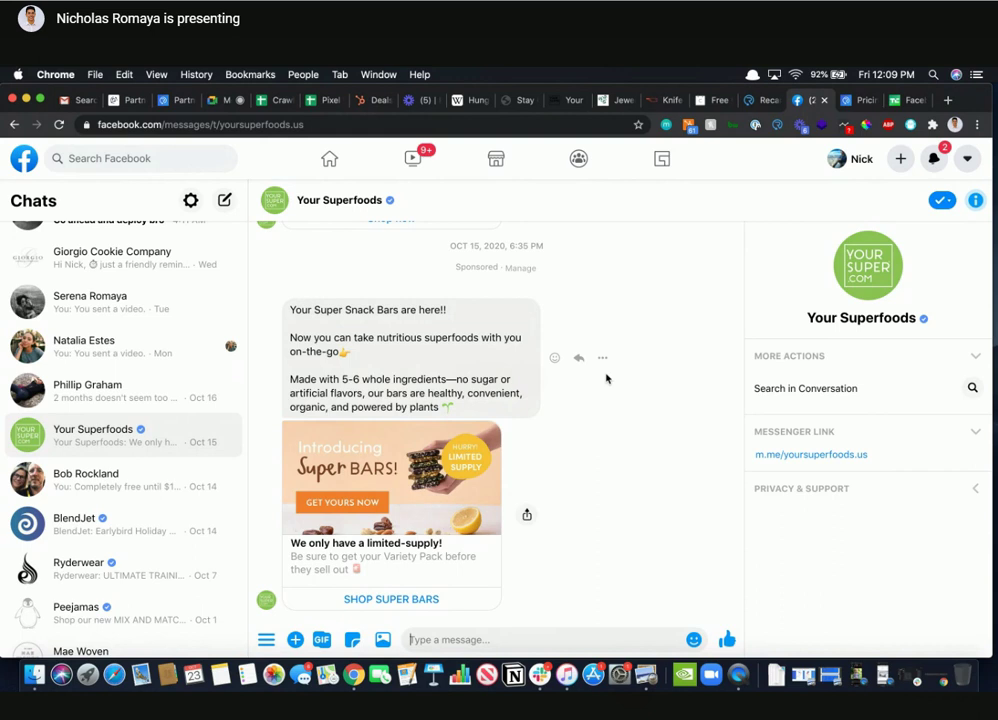
Open the Instagram ad and Mae Woven phone recordings and slide both windows right
left_click(859, 676)
left_click(888, 676)
left_click_drag(560, 90, 690, 90)
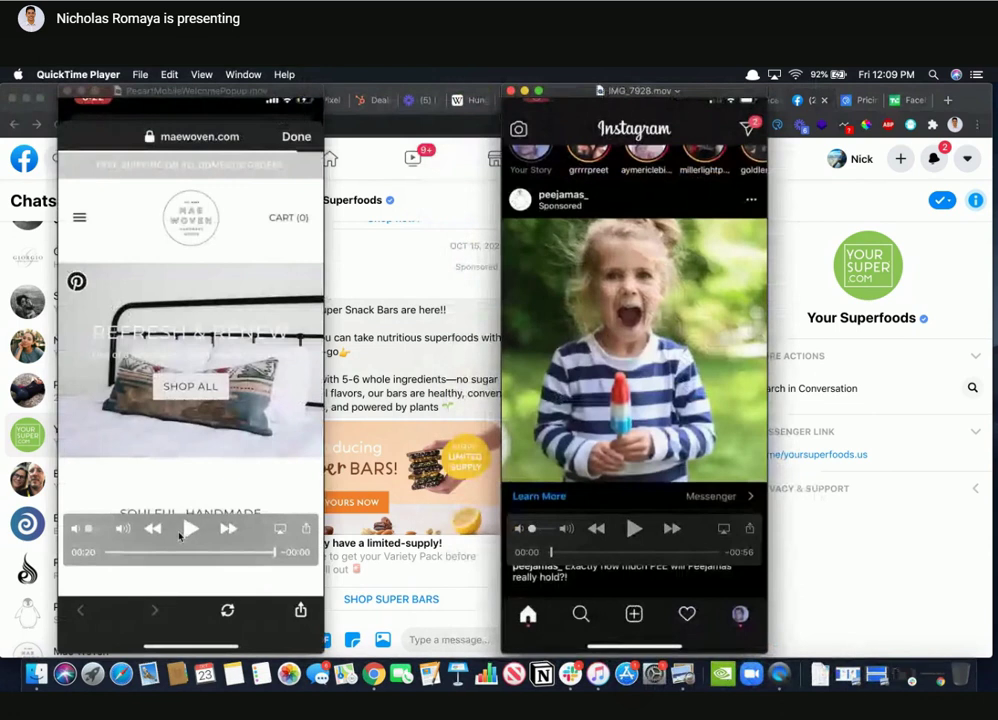
left_click_drag(614, 101, 731, 101)
left_click_drag(192, 89, 289, 89)
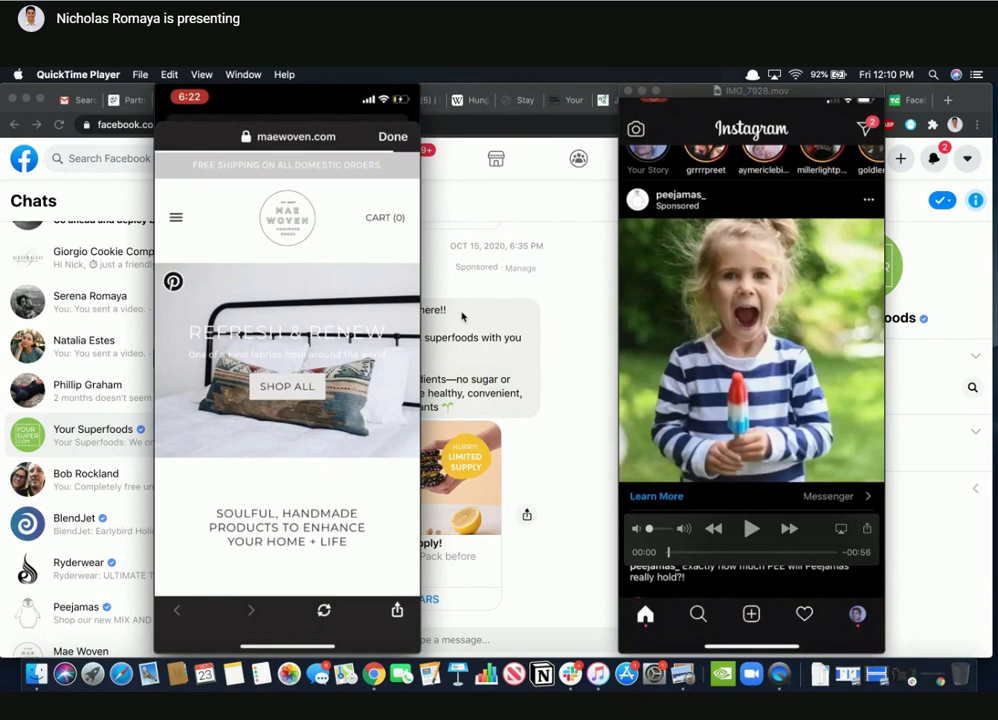
Rewind the Mae Woven popup recording and move its window to the left
mouse_move(268, 424)
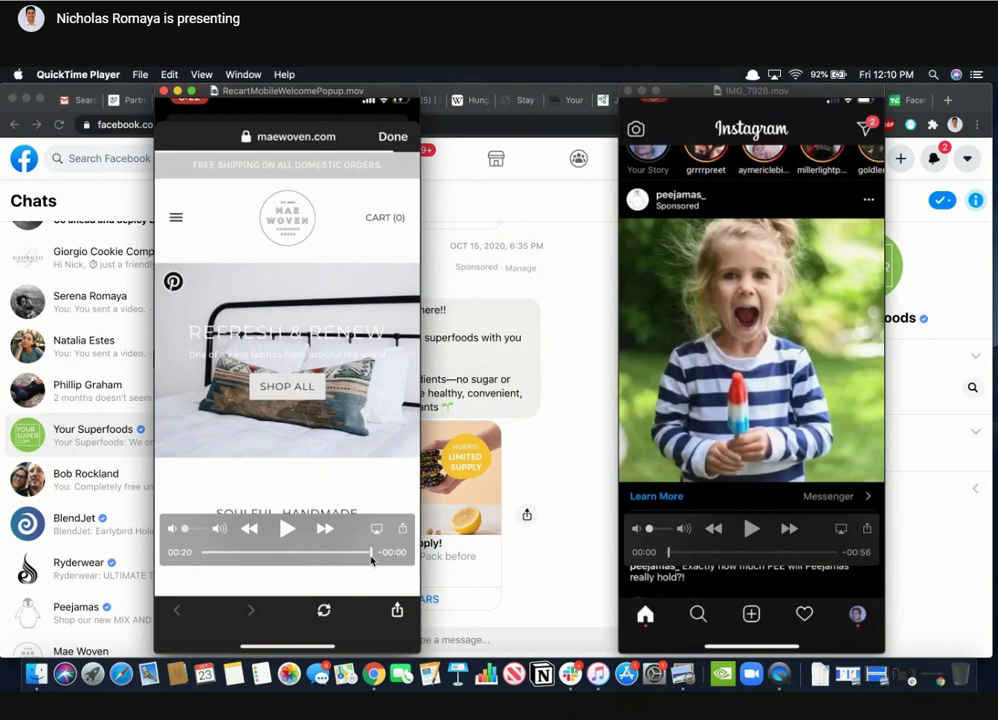
left_click_drag(371, 553, 318, 553)
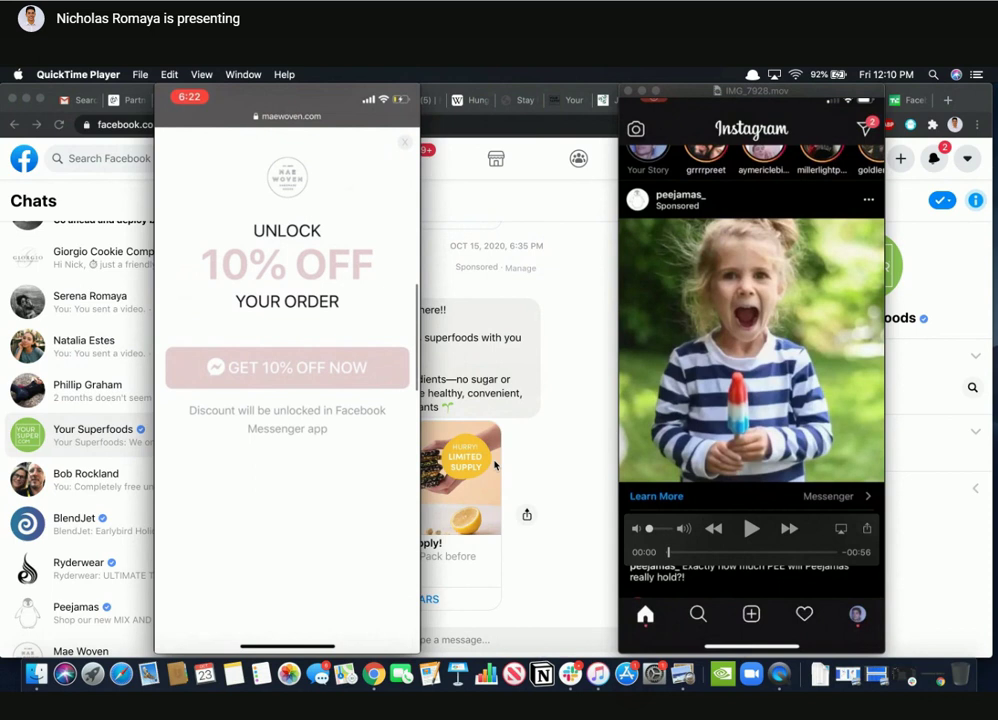
scroll(510, 300, "up", 5)
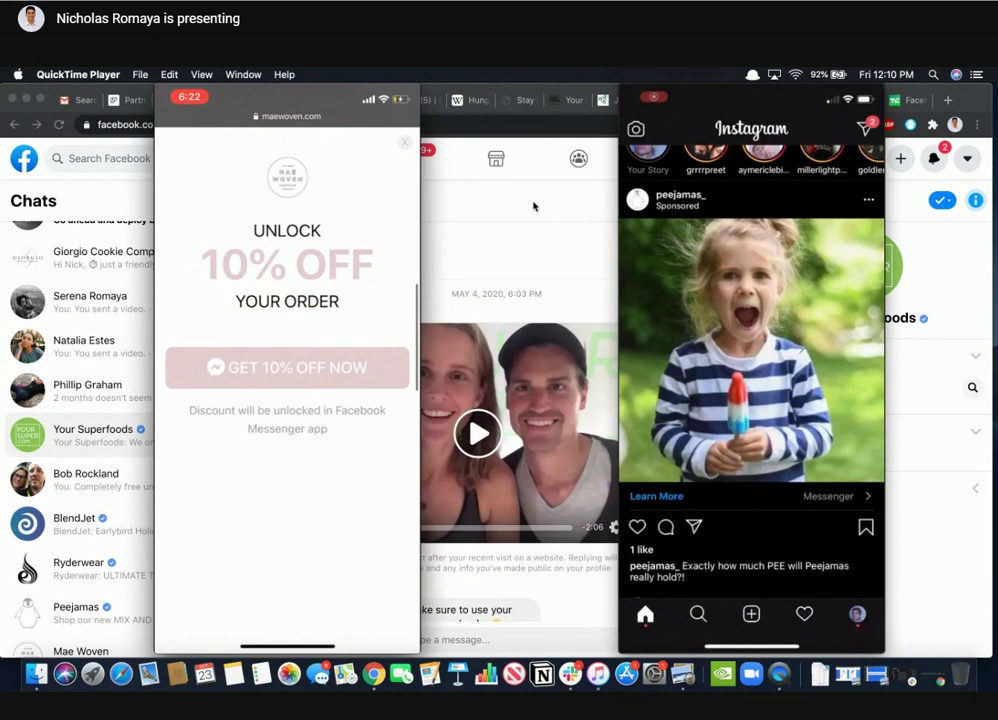
left_click_drag(286, 92, 165, 94)
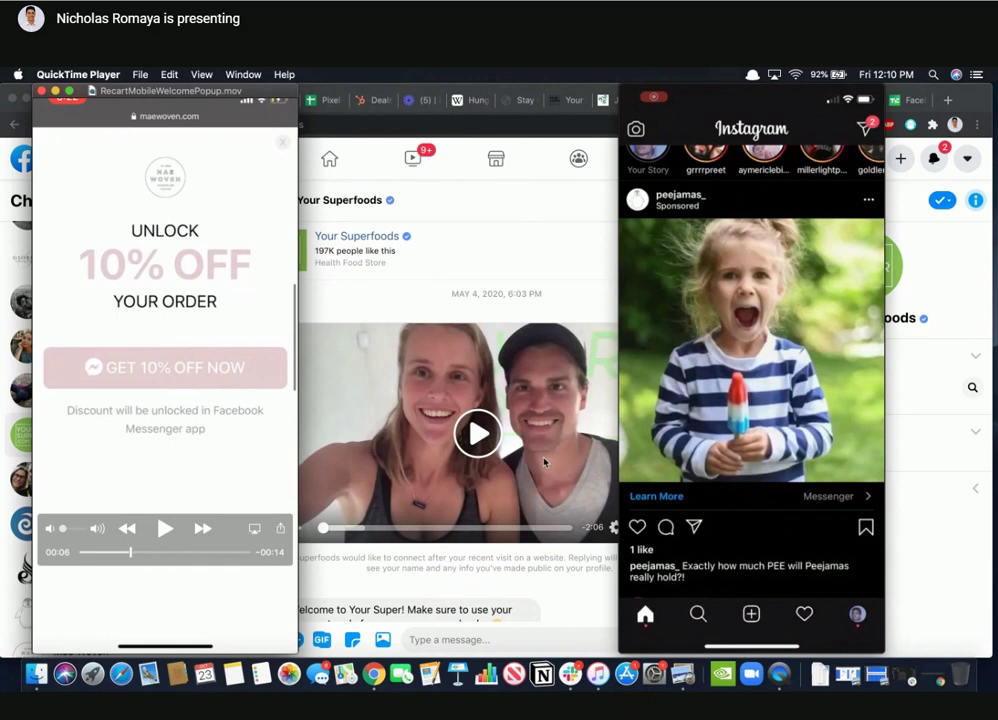
Move the Mae Woven recording over the chats list and play it to the email-address request
left_click_drag(210, 97, 423, 97)
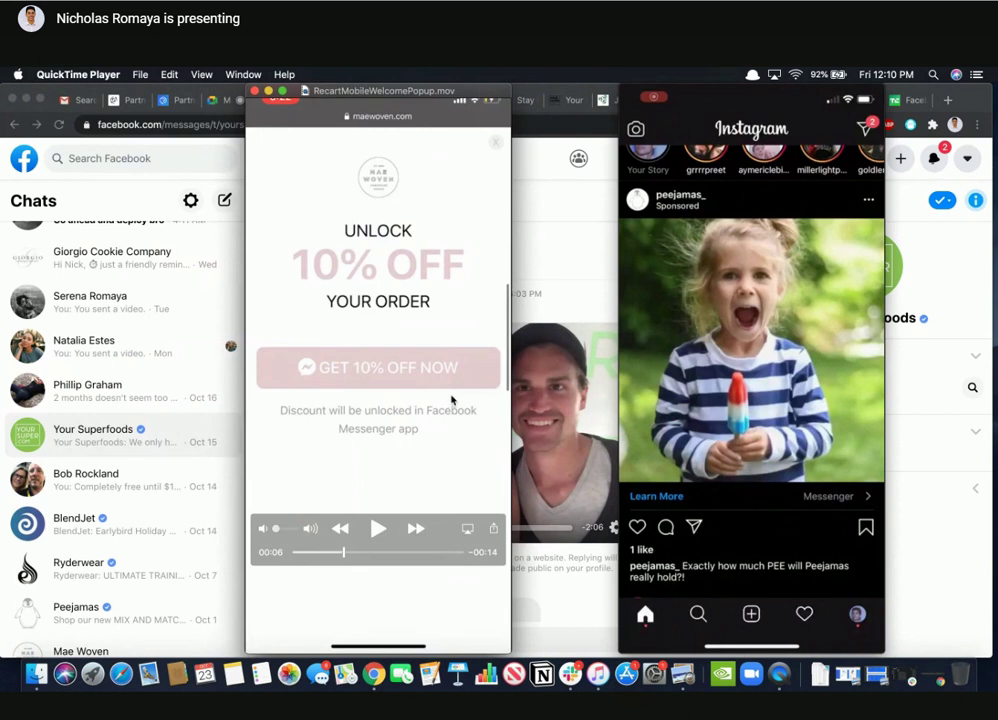
left_click(378, 528)
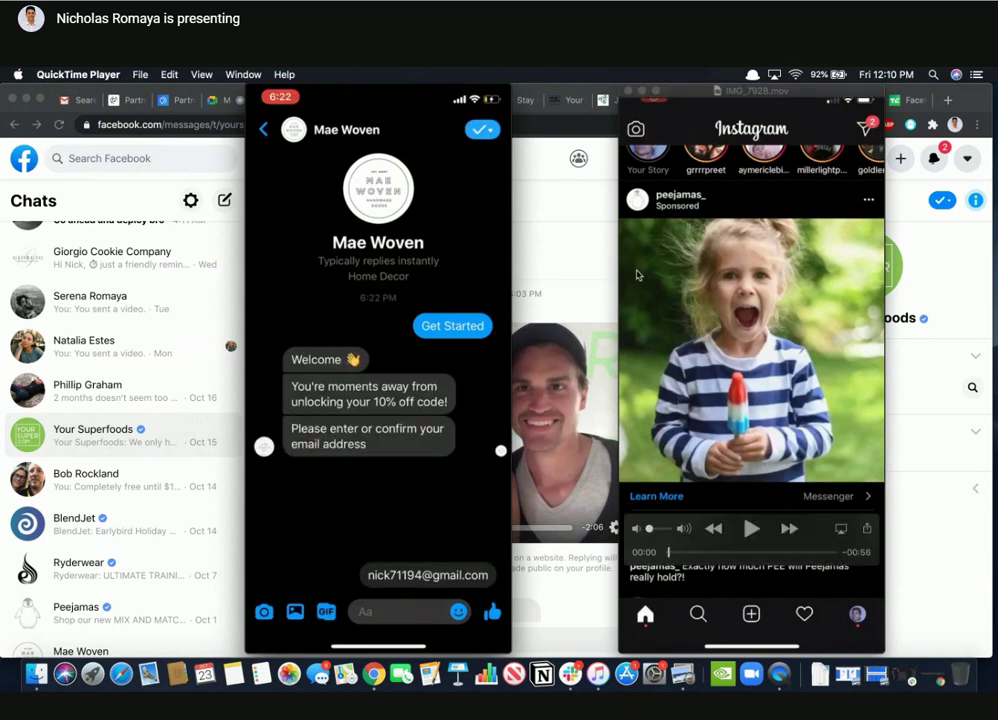
scroll(80, 370, "down", 2)
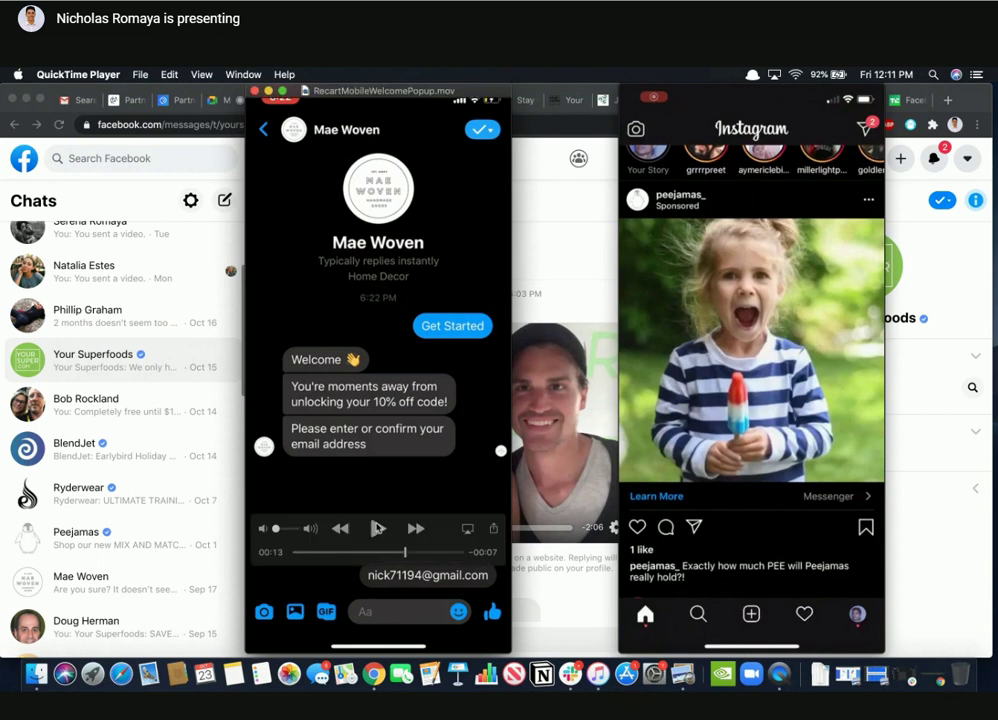
Resume the Mae Woven recording to the maewoven.com homepage, then bring Slack forward
mouse_move(668, 456)
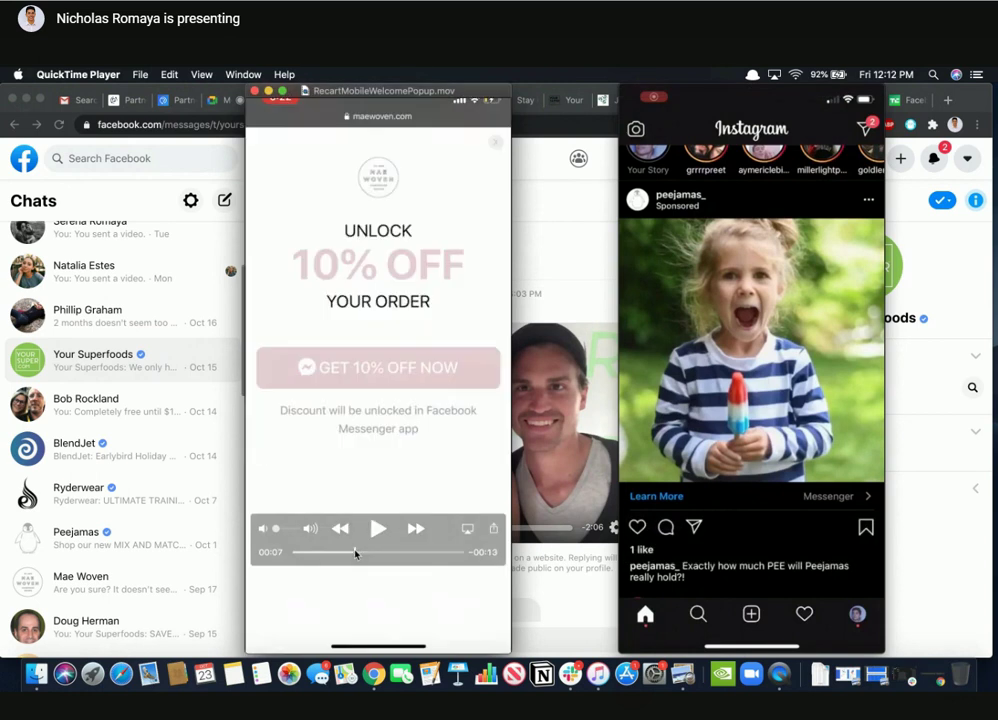
left_click(378, 528)
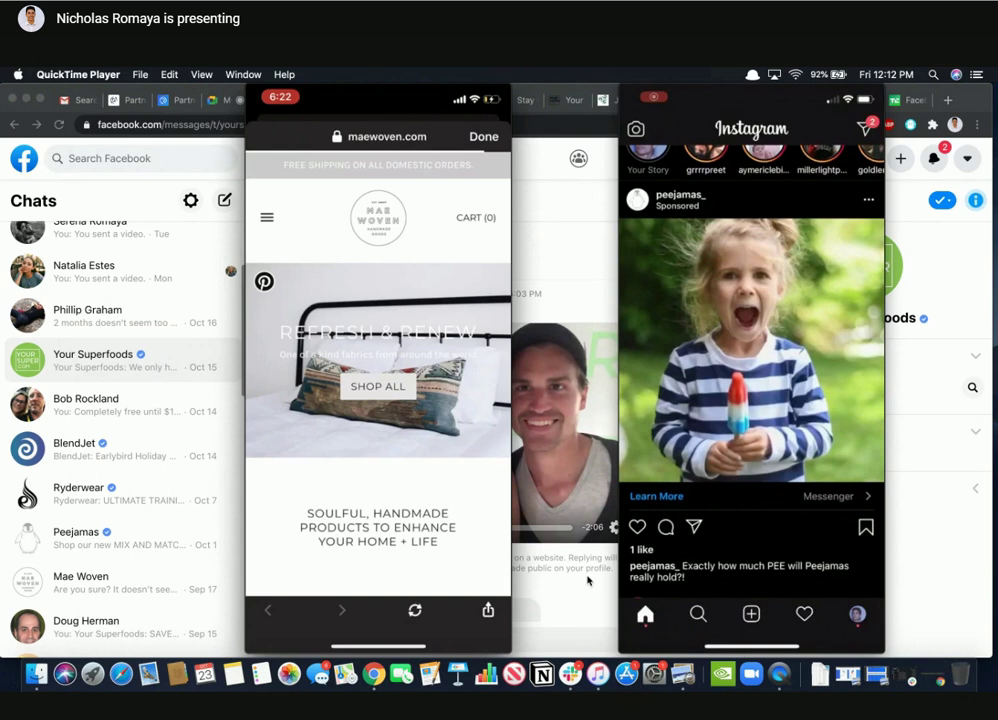
left_click(573, 678)
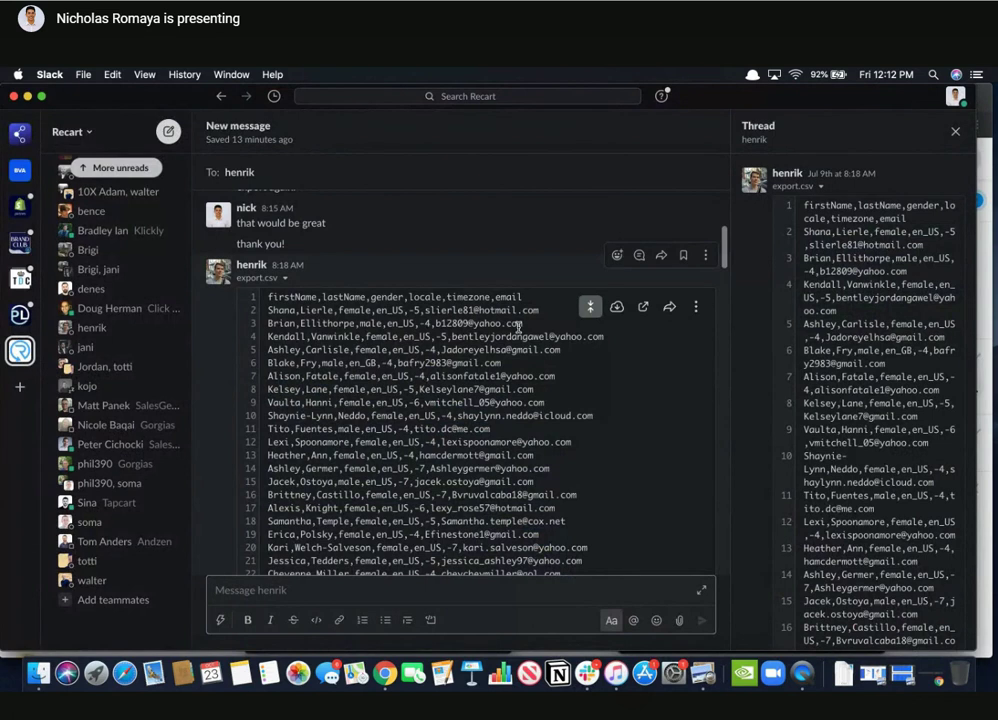
Scroll through the export.csv contact rows in the Recart message, then minimize Slack
scroll(580, 340, "down", 3)
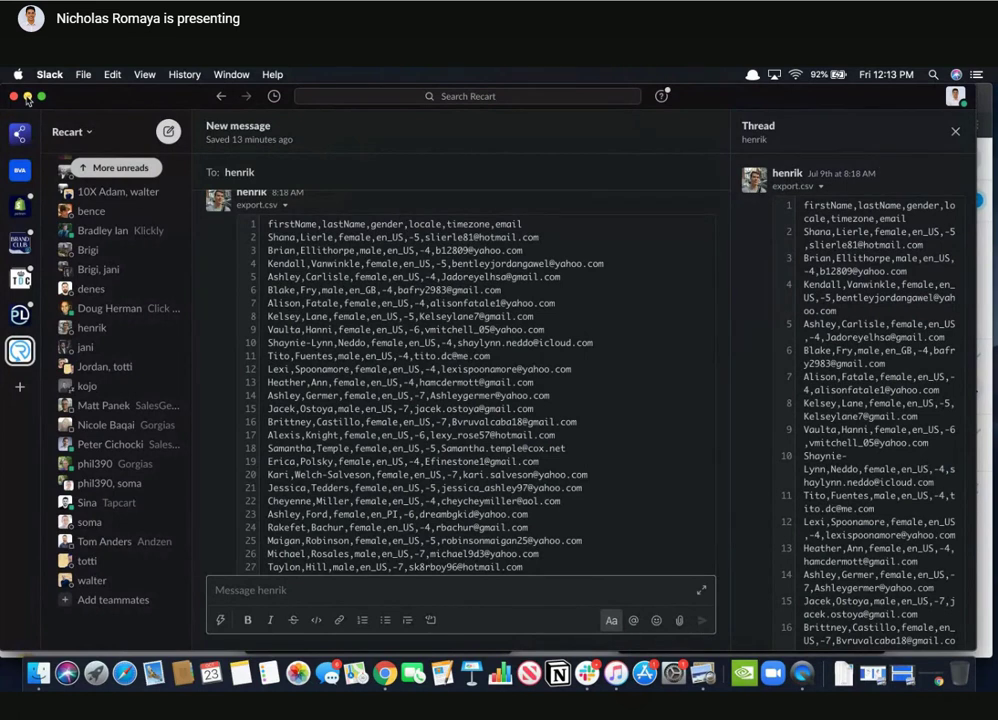
left_click(27, 96)
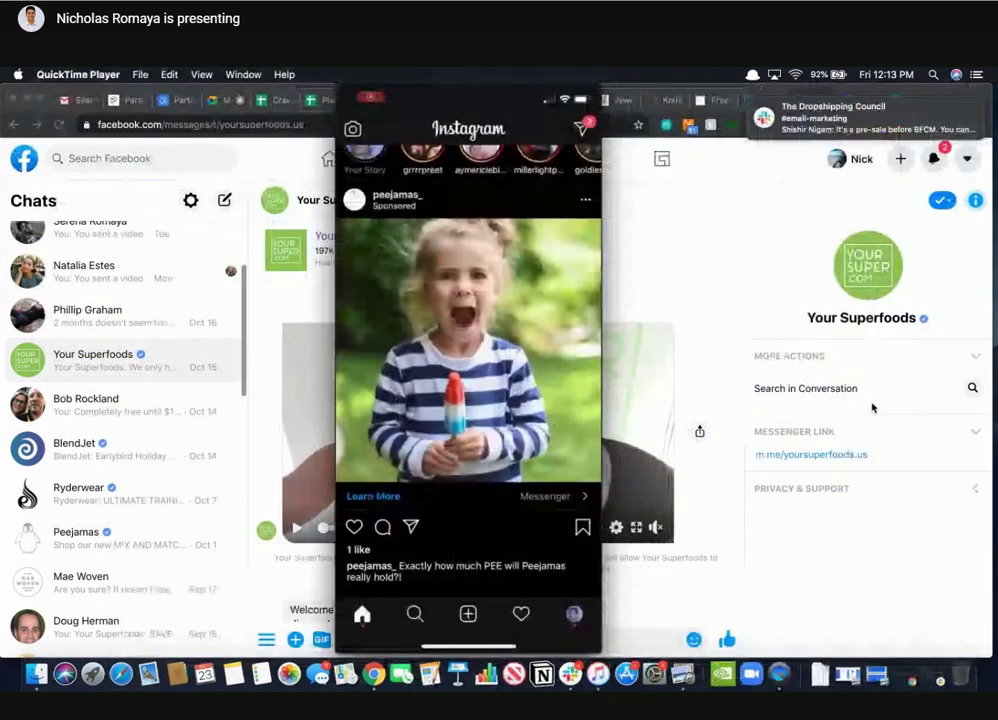
Close both Slack notification banners covering the Instagram peejamas recording
left_click(958, 106)
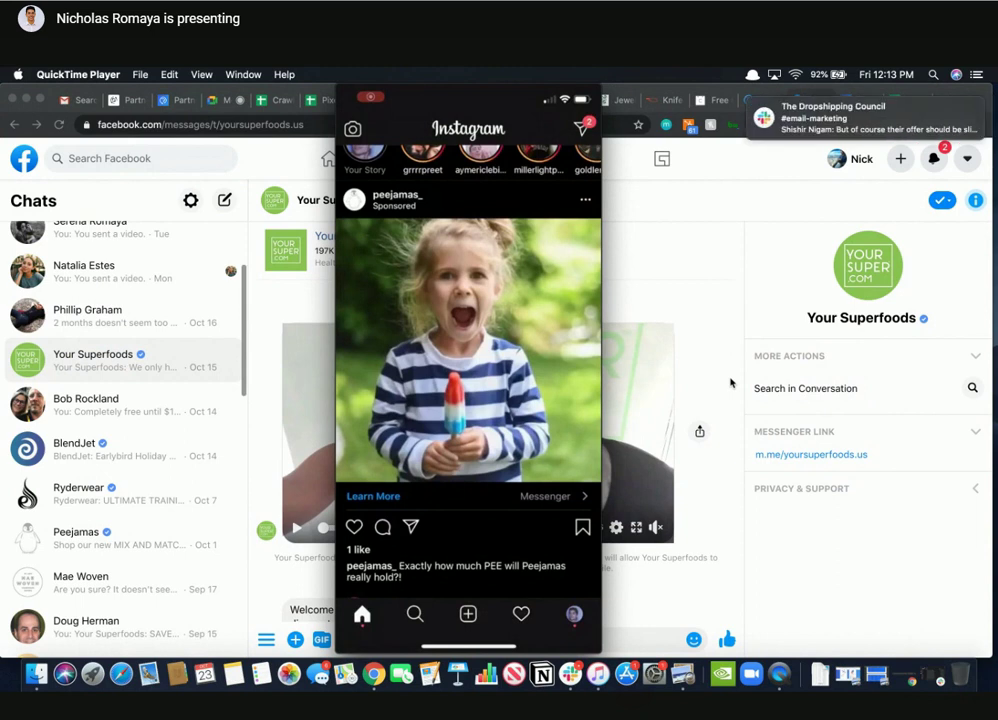
left_click(962, 107)
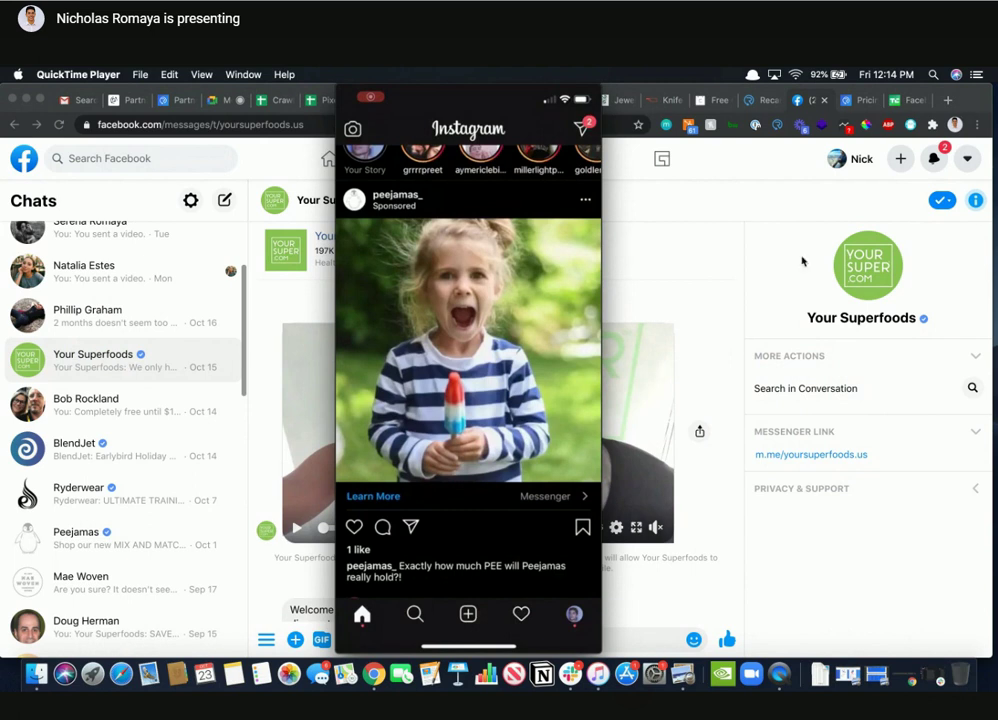
Play the IMG_7928.mov Instagram ad through to the peejamas.com All Peejamas page
mouse_move(510, 505)
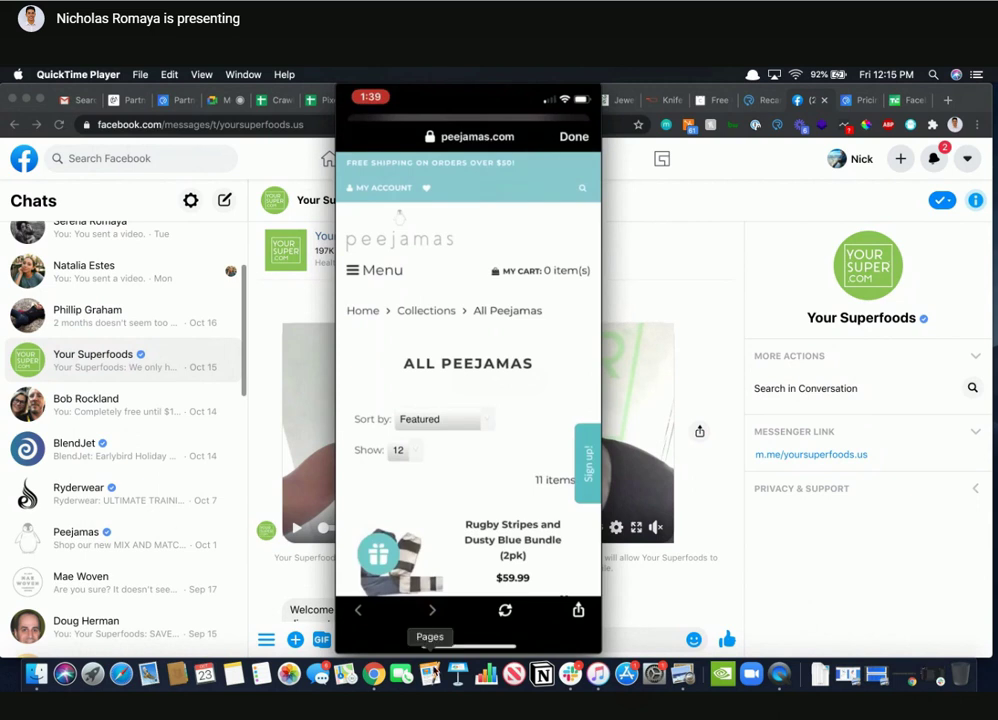
Rewind the Instagram ad recording to 00:00 and replay it, then bring up RecartOverview.pdf
mouse_move(548, 552)
left_click_drag(548, 552, 347, 541)
key("space")
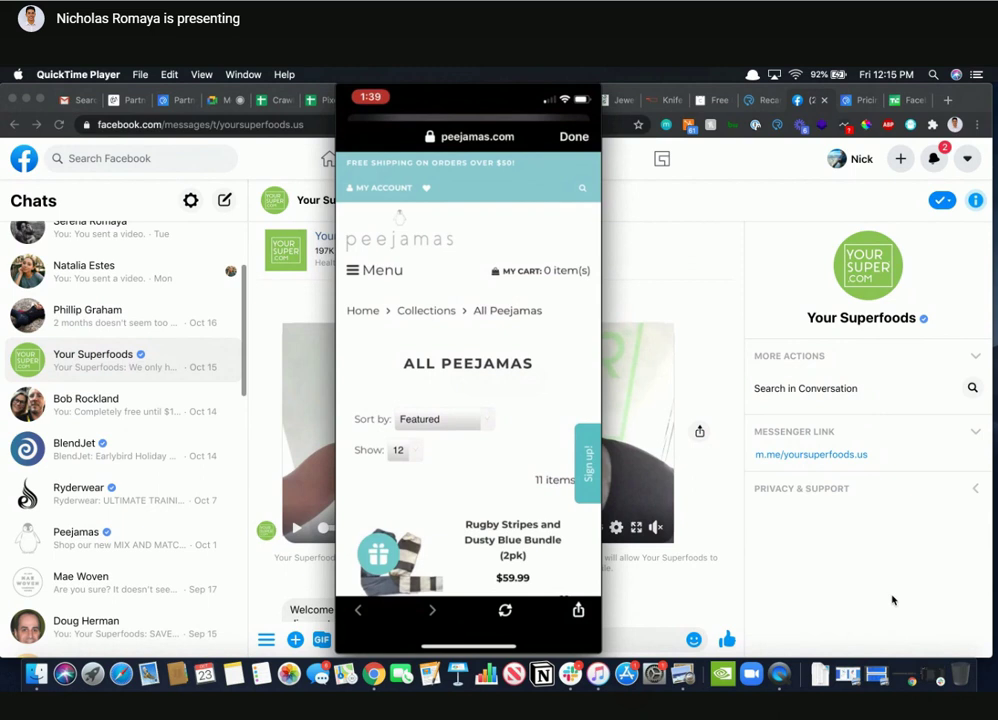
mouse_move(522, 215)
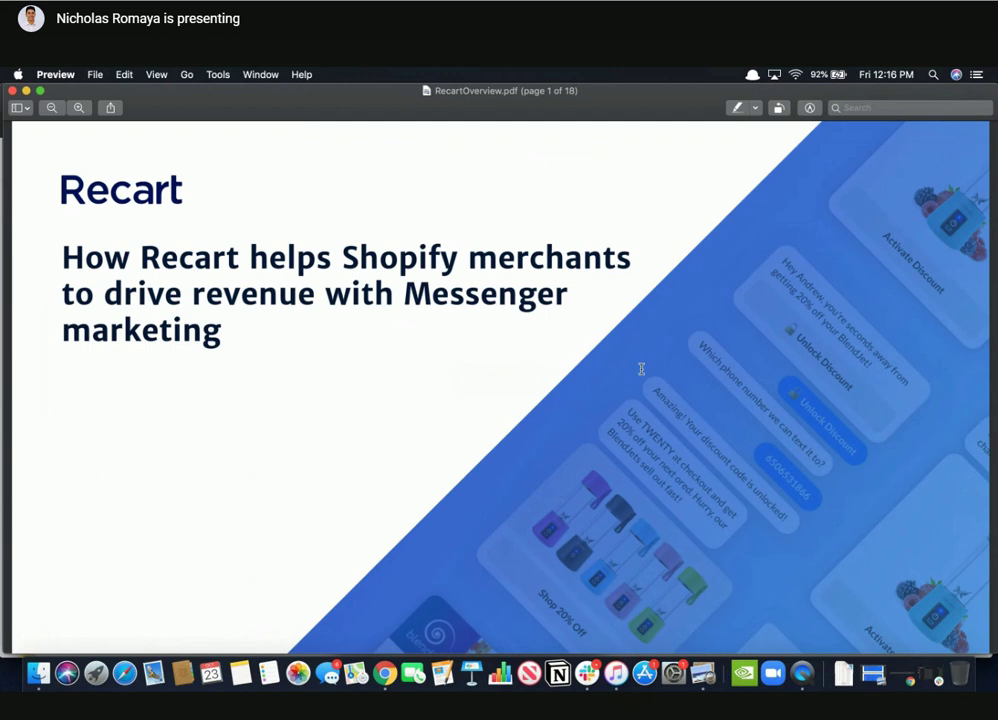
Scroll RecartOverview.pdf down to page 2, B2C Messaging in Ecommerce
scroll(599, 360, "down", 10)
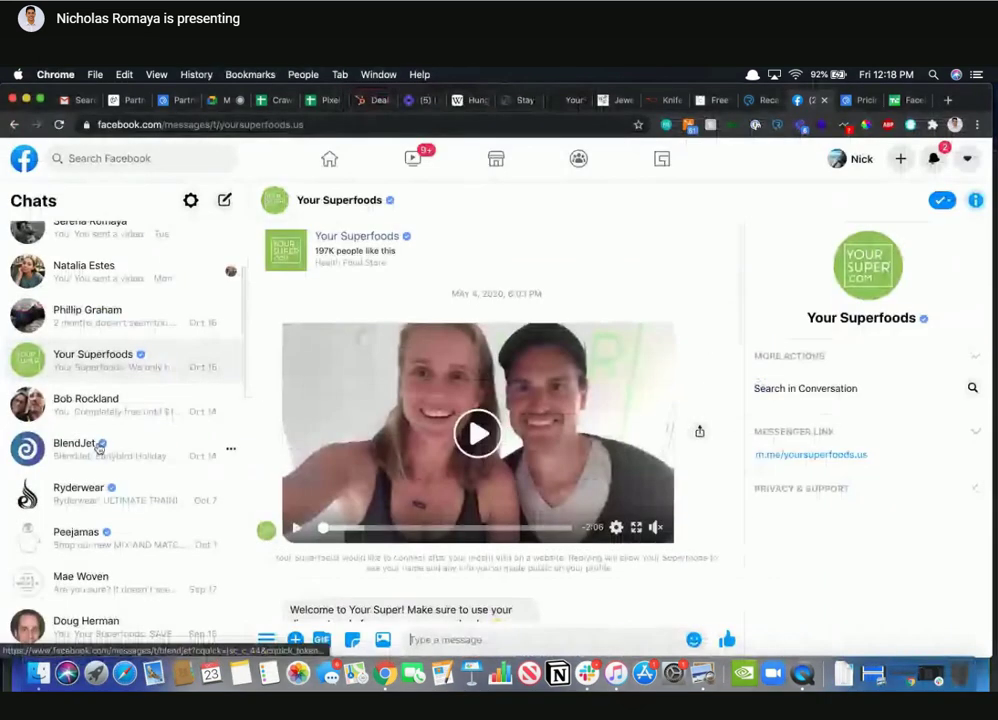
Show the BlendJet chat's Earlybird Holiday Sale message, then raise RecartOverview.pdf over Messenger
left_click(98, 446)
scroll(639, 417, "up", 5)
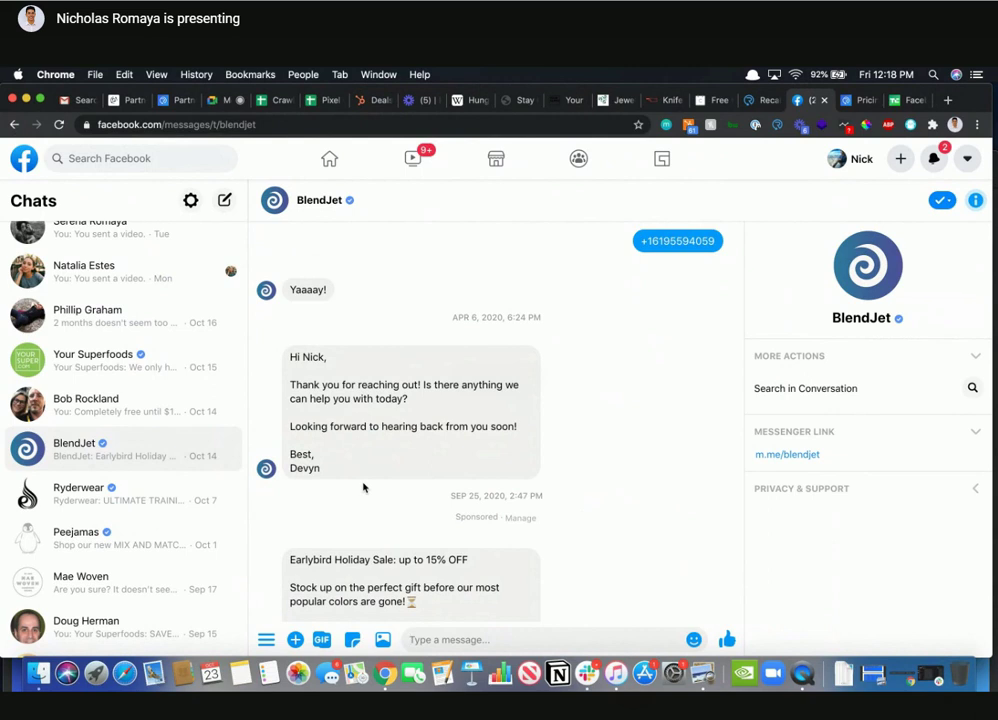
scroll(363, 487, "down", 5)
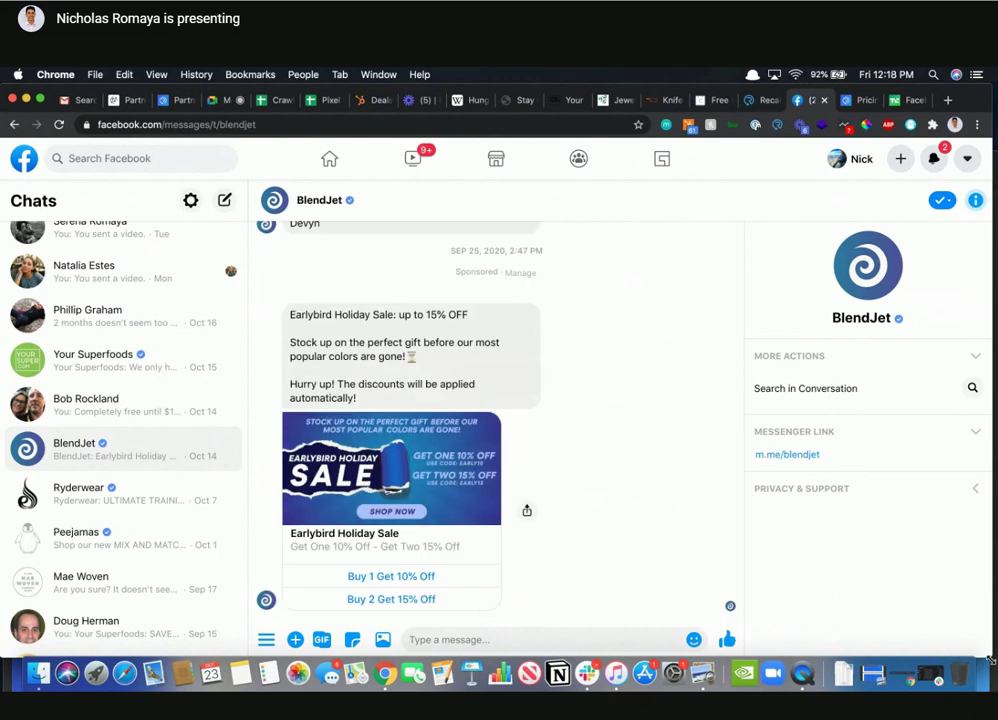
key("super+Tab")
left_click_drag(645, 170, 644, 91)
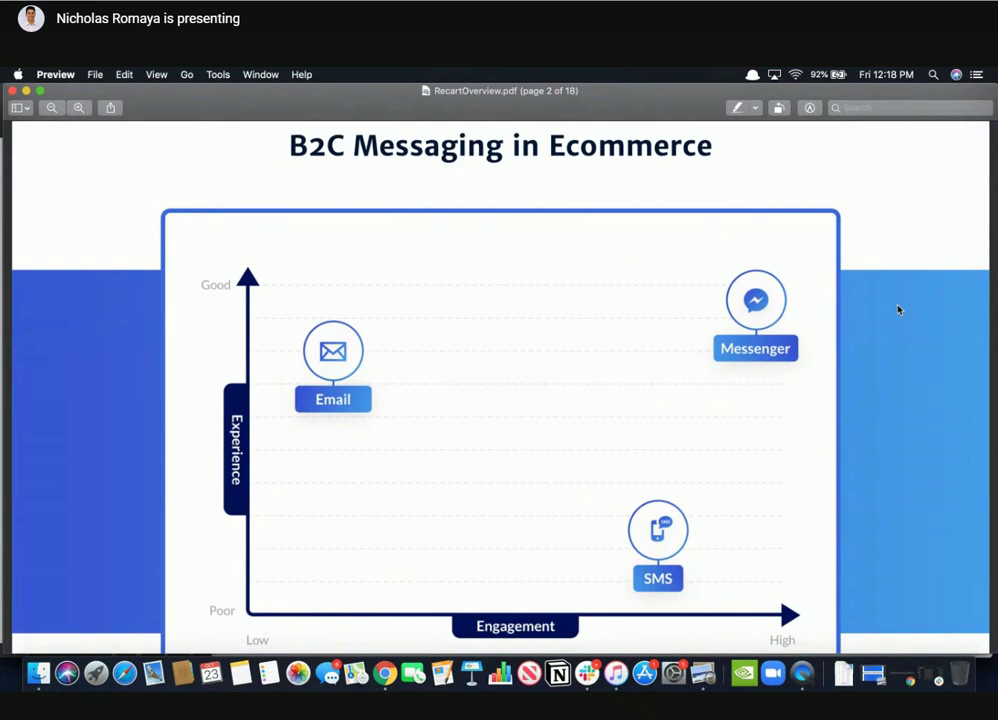
Switch to bfcm_2020_messenger_playbook_by_recart.pdf and show its page 3 SMS-versus-Messenger pricing table
key("super+minus")
scroll(897, 352, "down", 5)
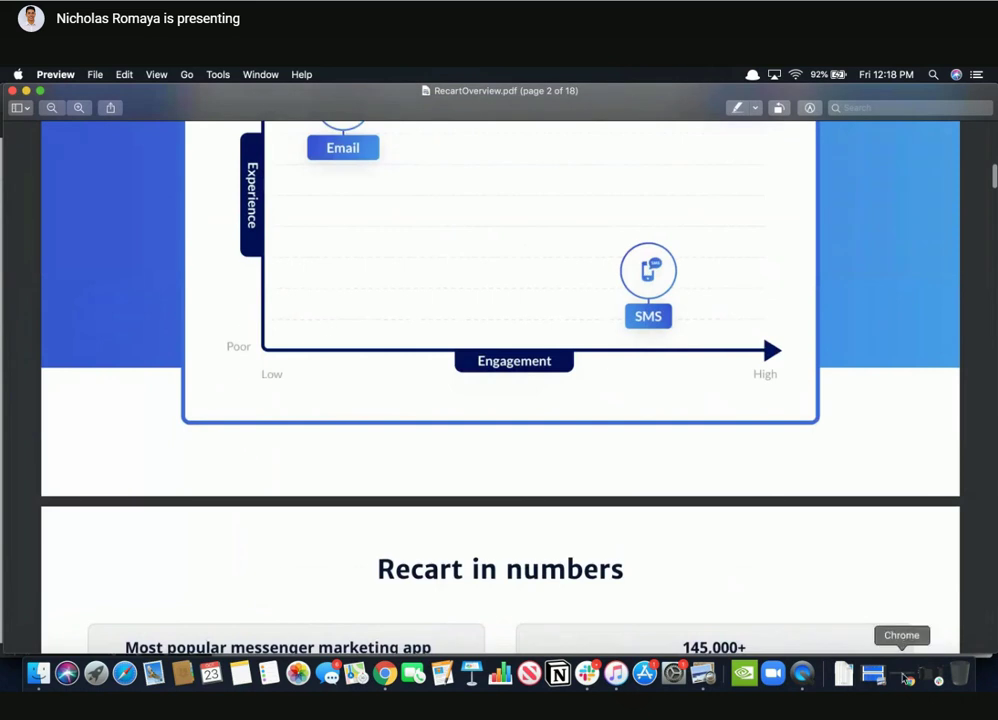
left_click(843, 674)
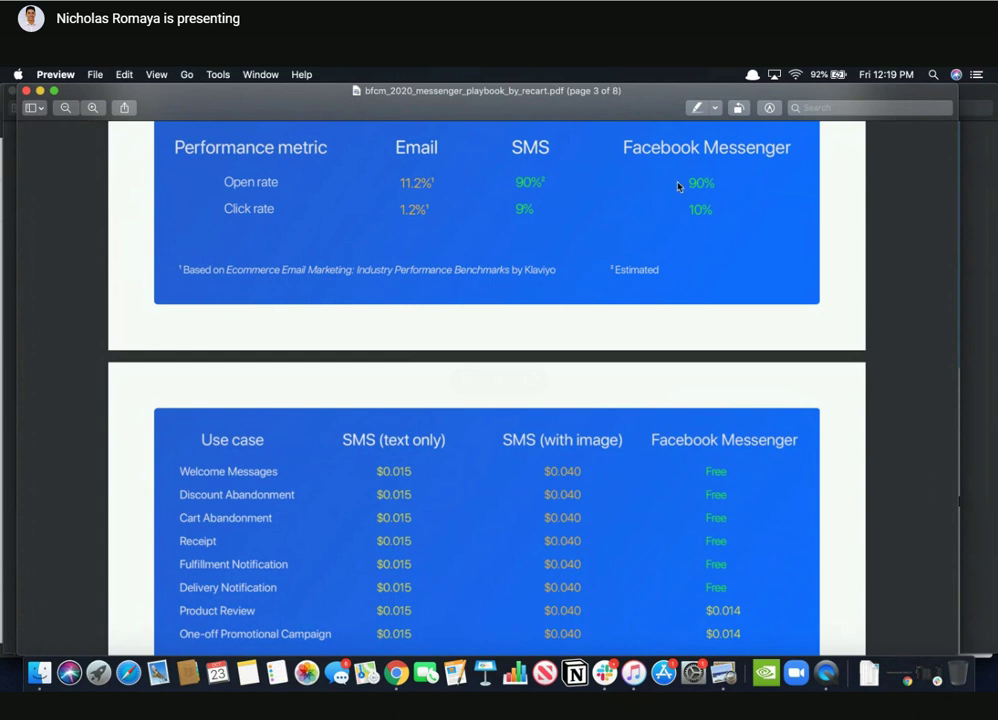
scroll(653, 475, "down", 2)
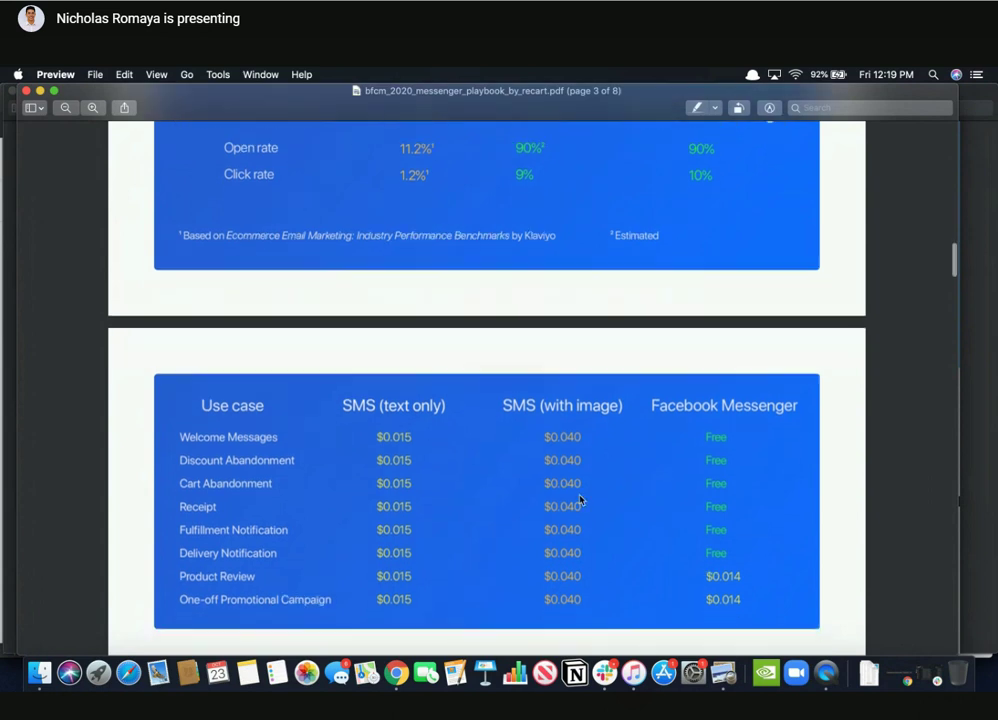
scroll(579, 500, "down", 1)
scroll(579, 500, "up", 3)
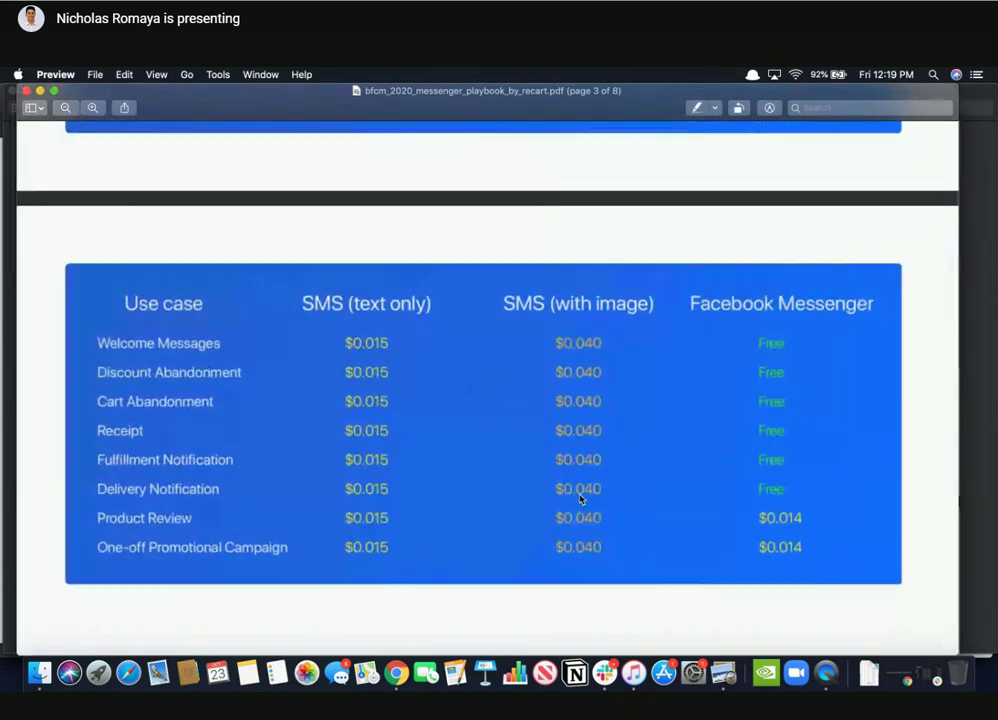
scroll(580, 498, "up", 1)
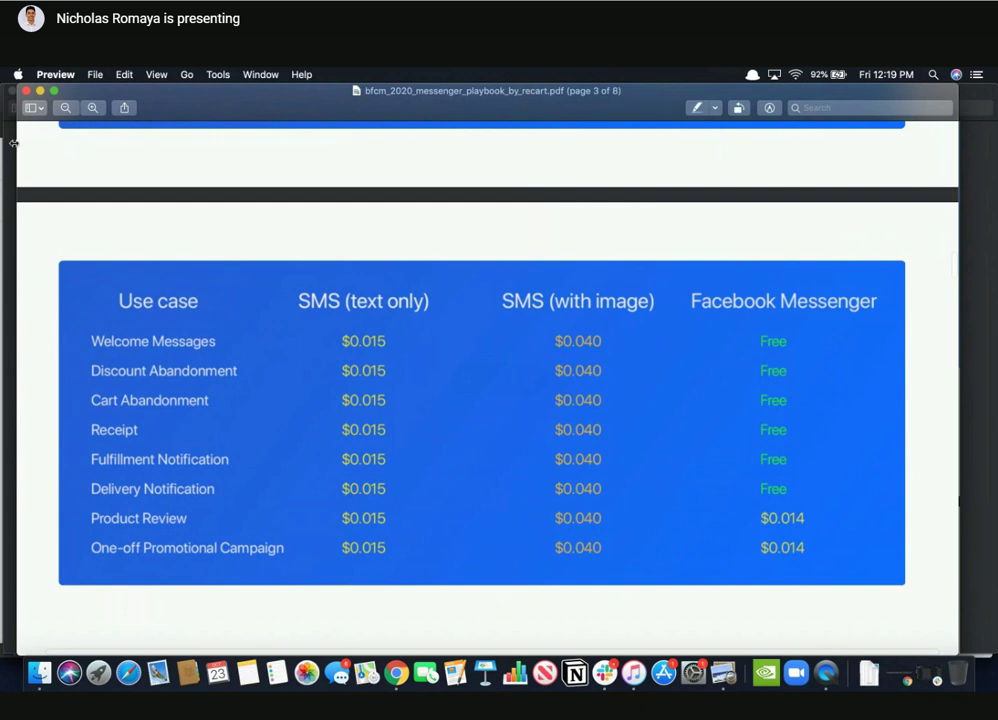
Return to RecartOverview.pdf, nudge its window left, and show page 3, Recart in numbers
left_click(10, 110)
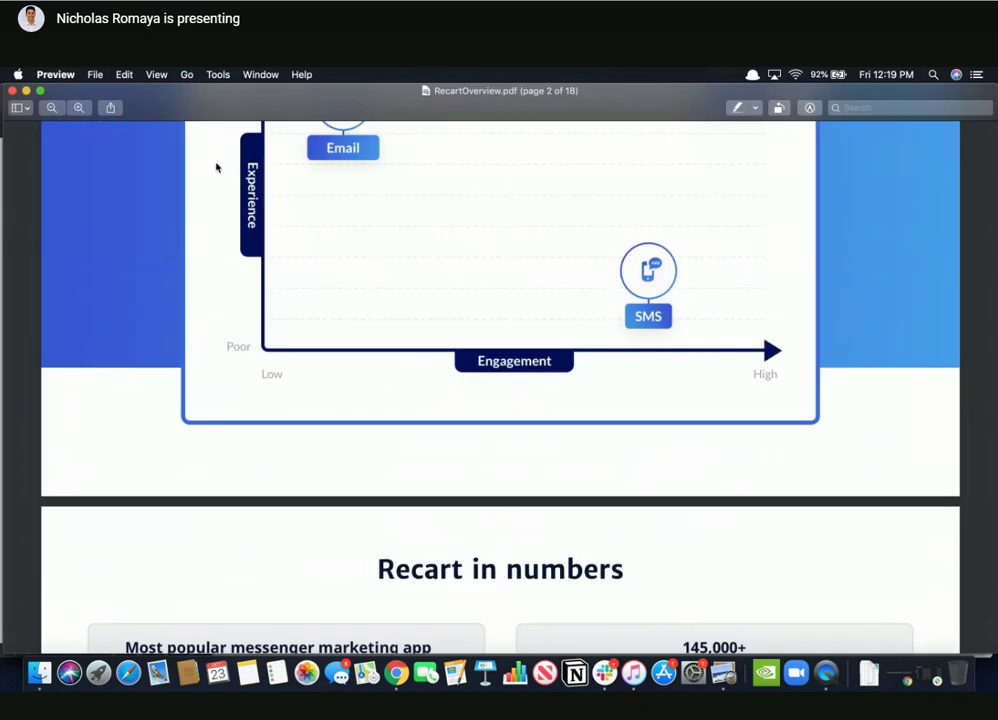
left_click_drag(176, 111, 167, 111)
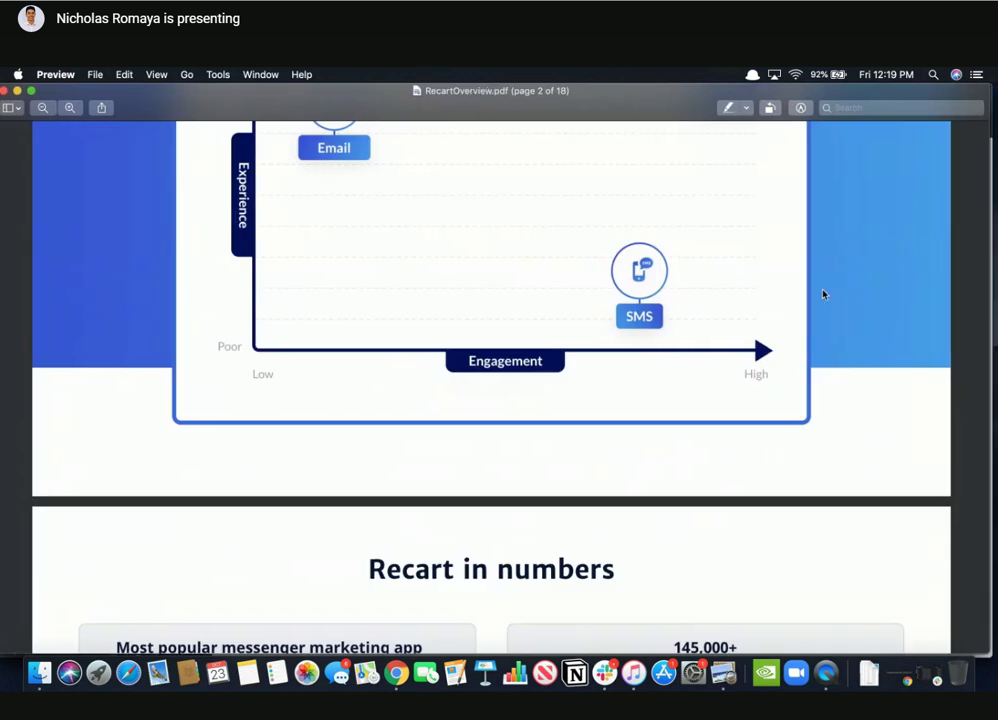
scroll(823, 294, "down", 5)
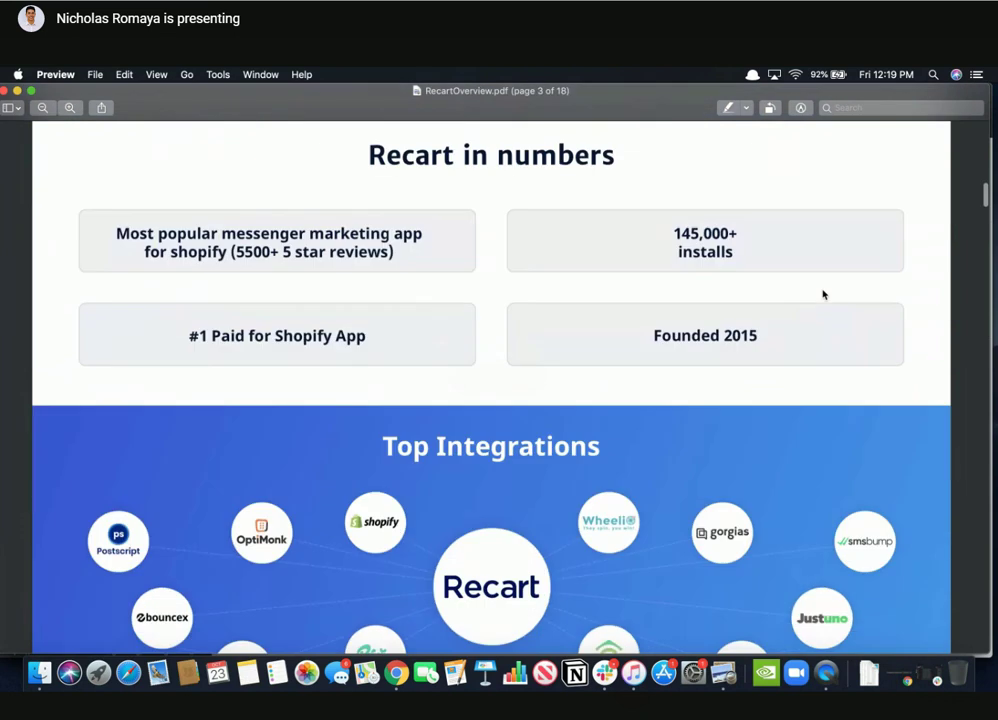
scroll(823, 294, "up", 1)
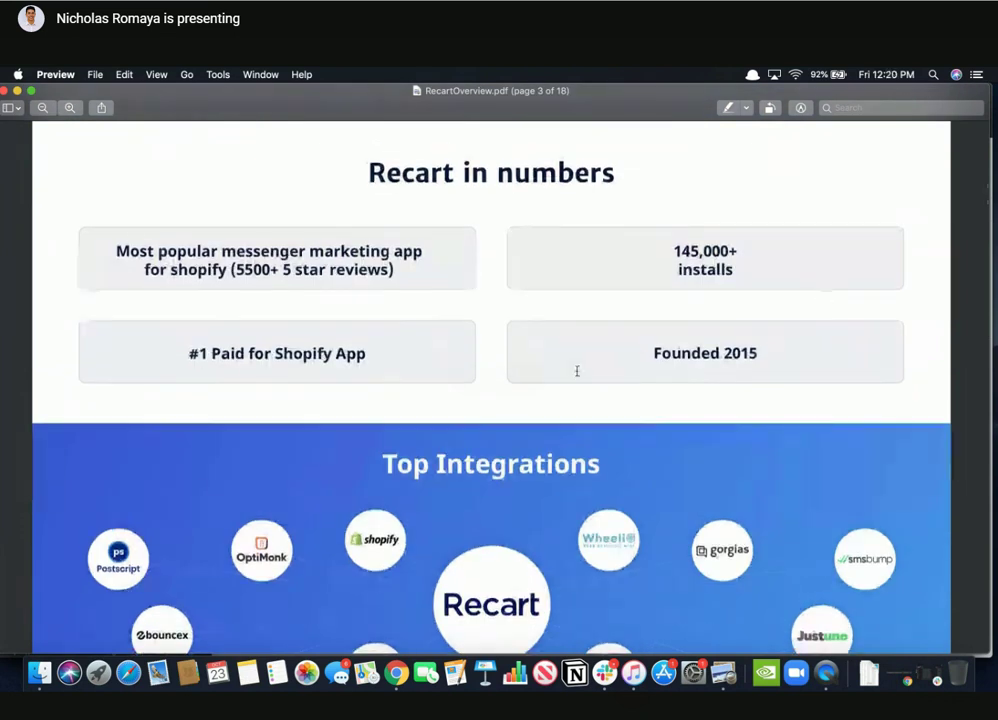
scroll(495, 372, "down", 1)
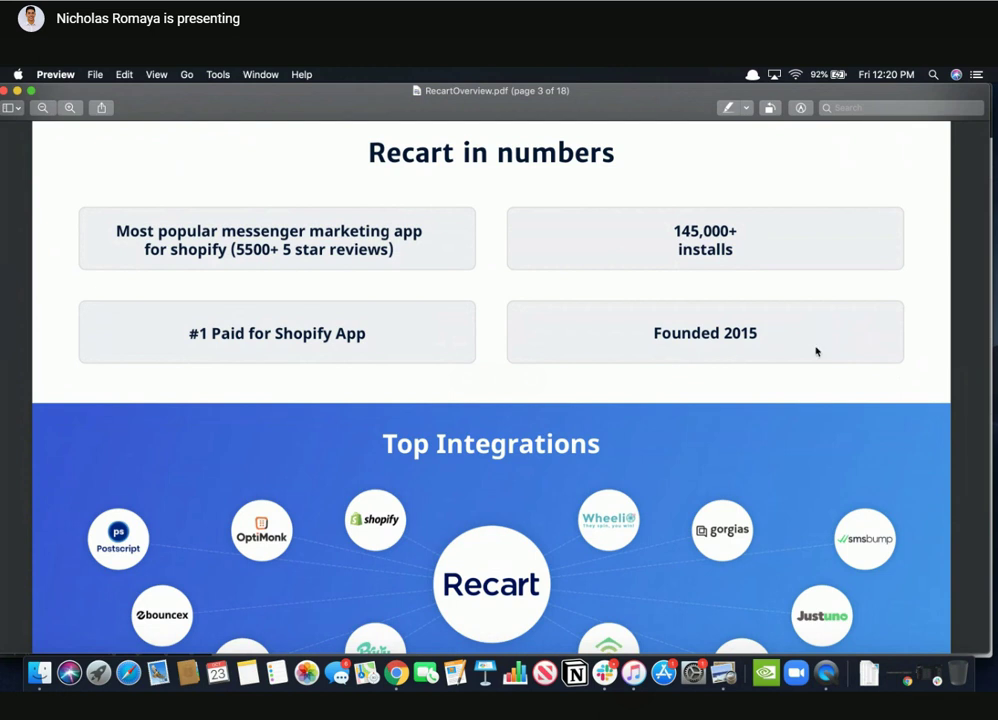
scroll(922, 365, "down", 1)
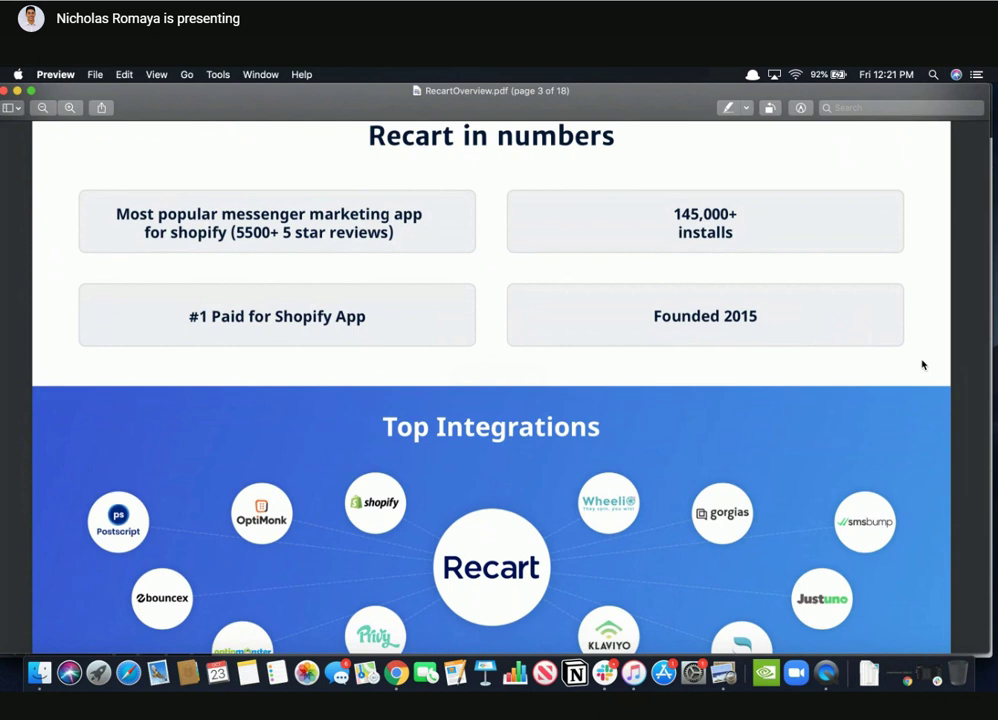
Move the Recart overview window down to uncover Chrome's tab bar
scroll(922, 363, "down", 3)
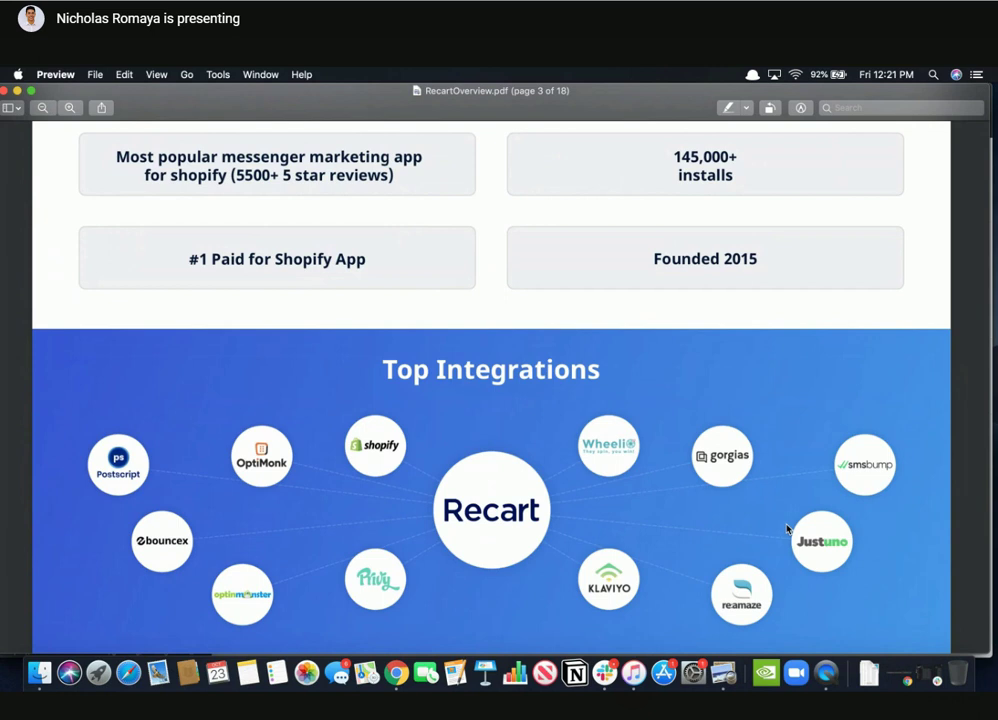
left_click_drag(660, 114, 673, 148)
Bring the TechCrunch Messenger–Instagram cross-app messaging article forward and browse its phone screenshots
left_click(705, 86)
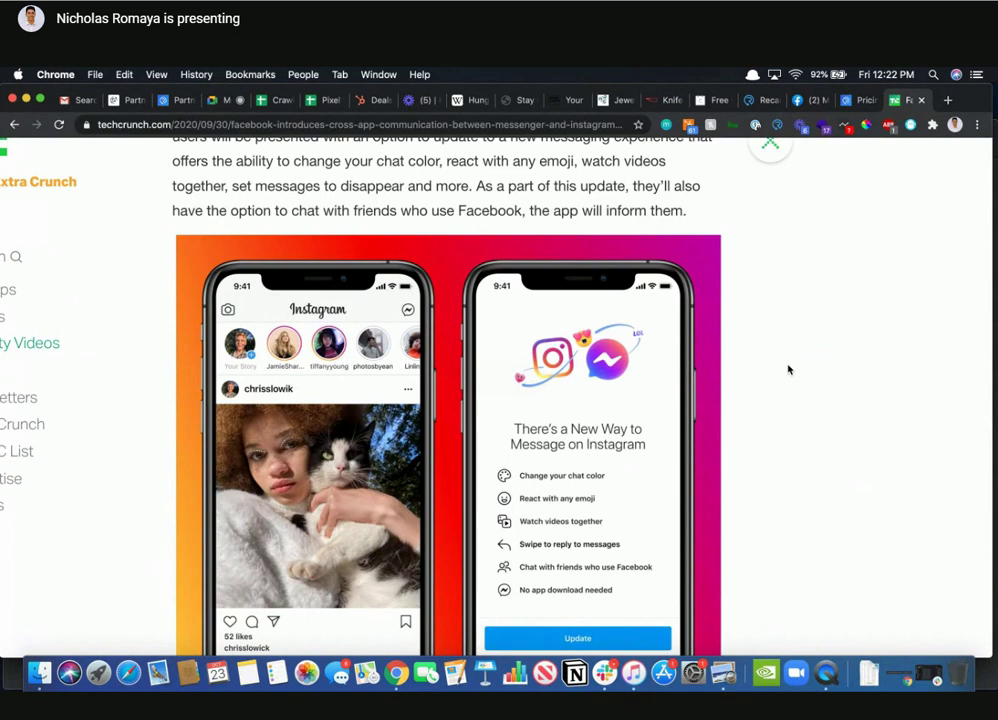
scroll(433, 318, "up", 5, "ctrl")
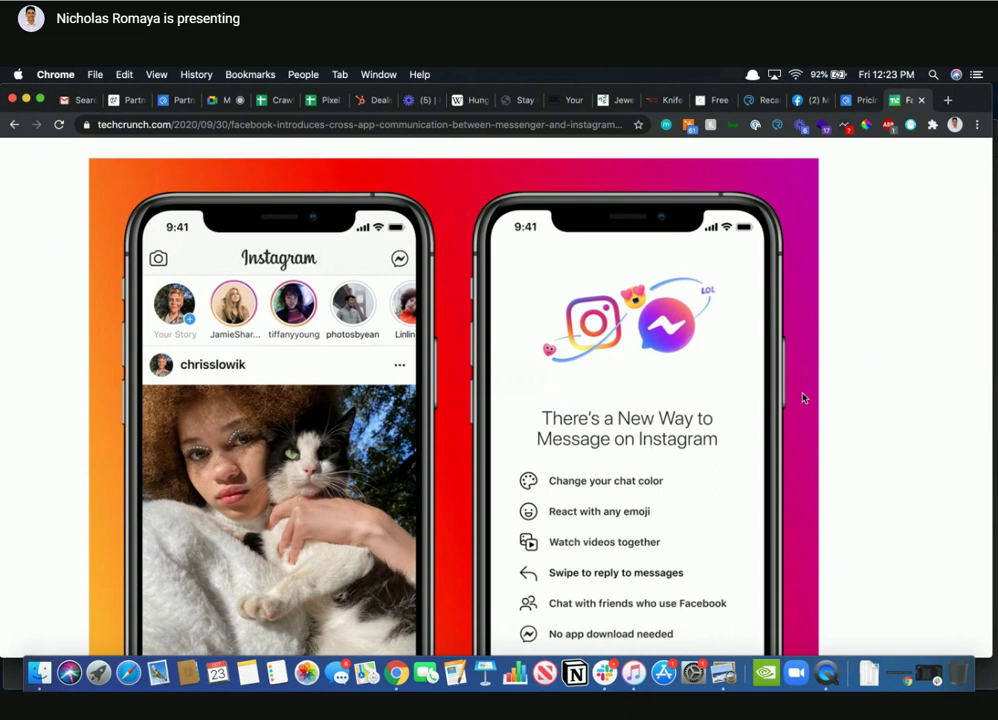
scroll(827, 410, "down", 5)
scroll(827, 410, "up", 1)
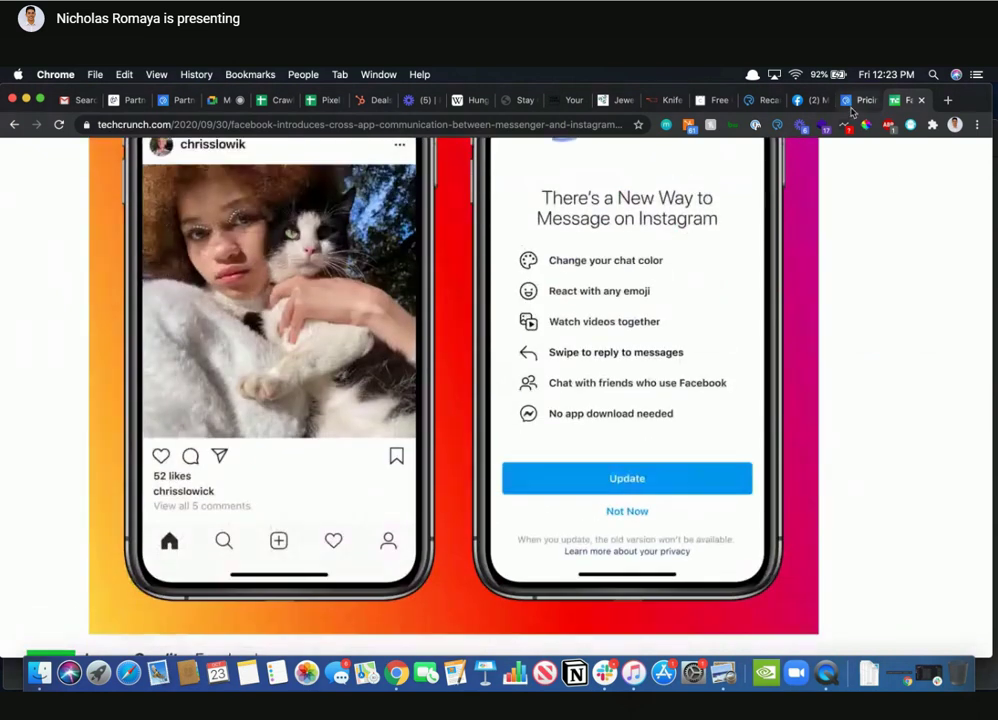
In the Wheelio sequence, drag the You're welcome message left and zoom the flow to 110%
left_click(763, 102)
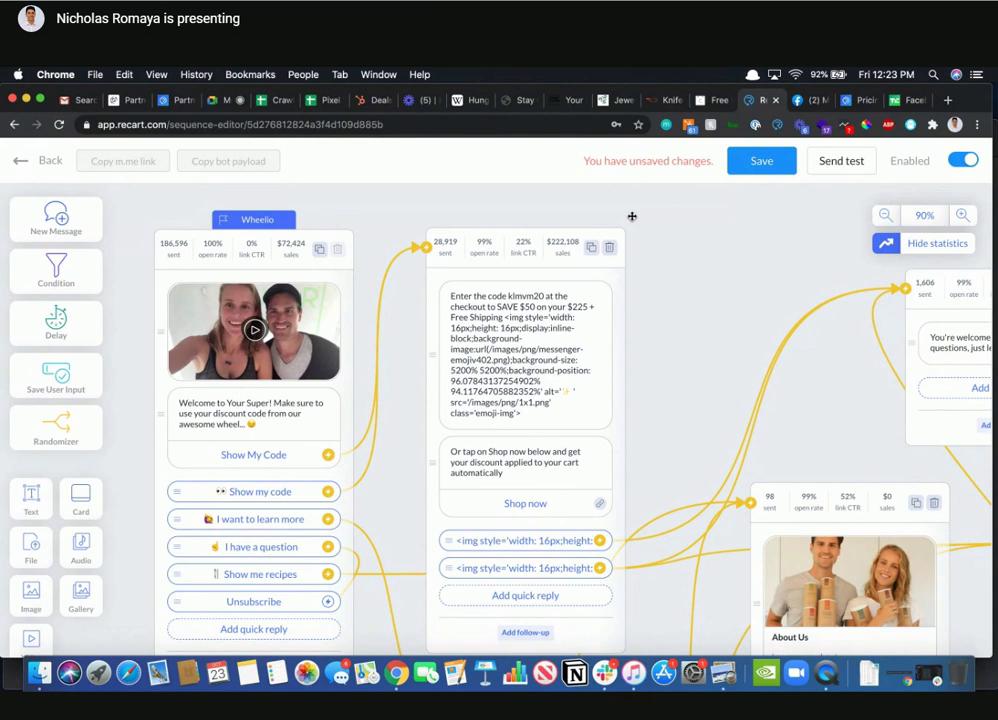
left_click_drag(954, 284, 725, 241)
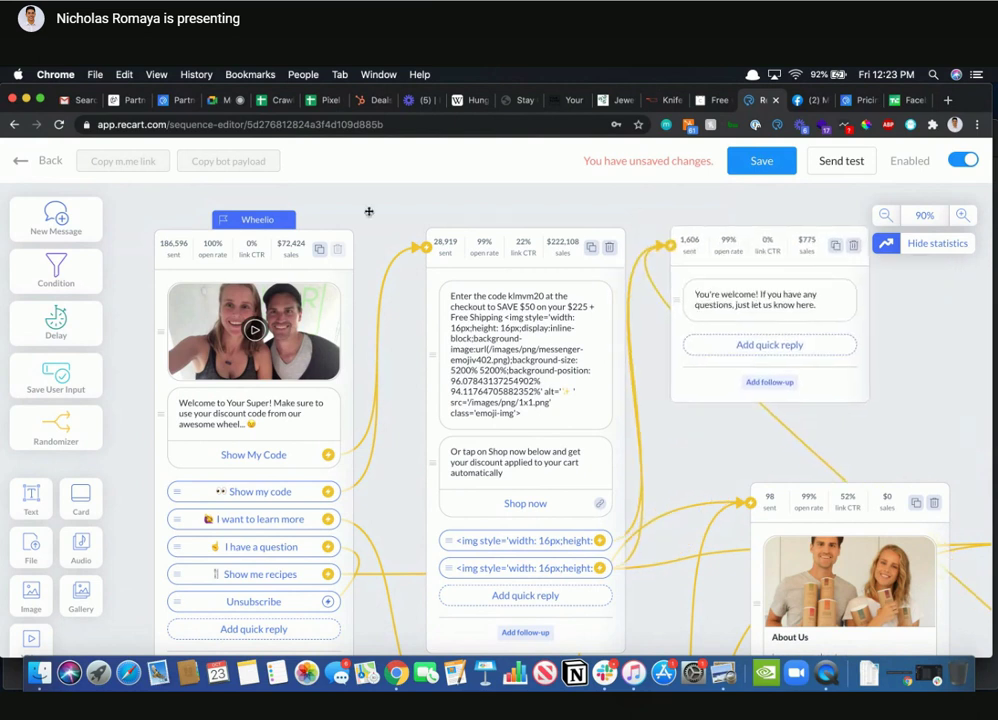
left_click(963, 215)
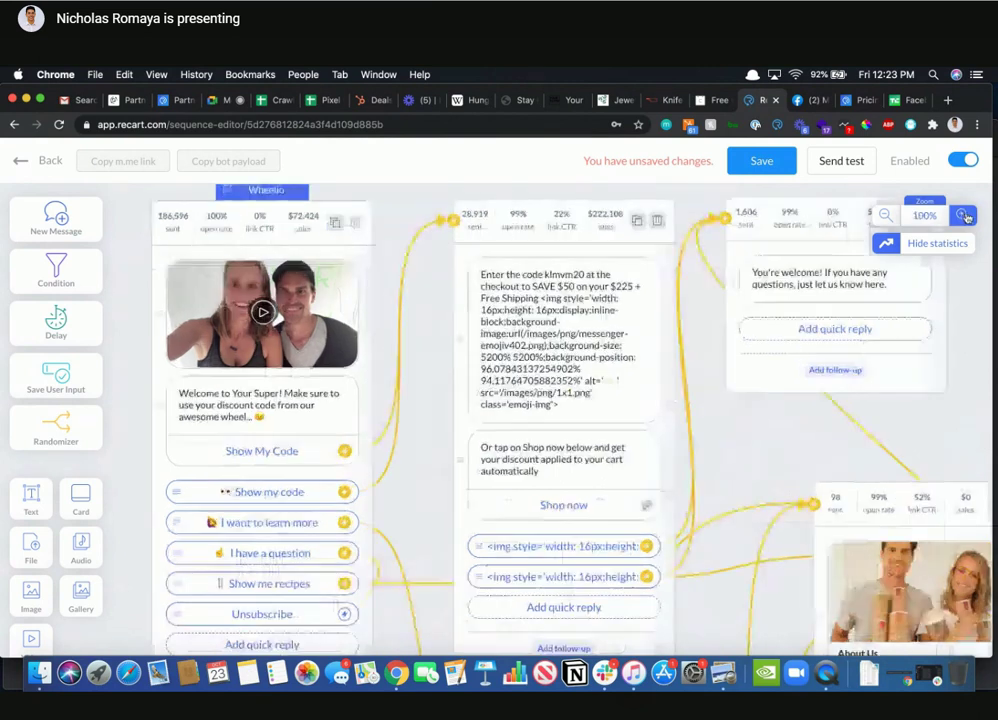
left_click(963, 215)
scroll(483, 288, "up", 3)
scroll(481, 291, "up", 1)
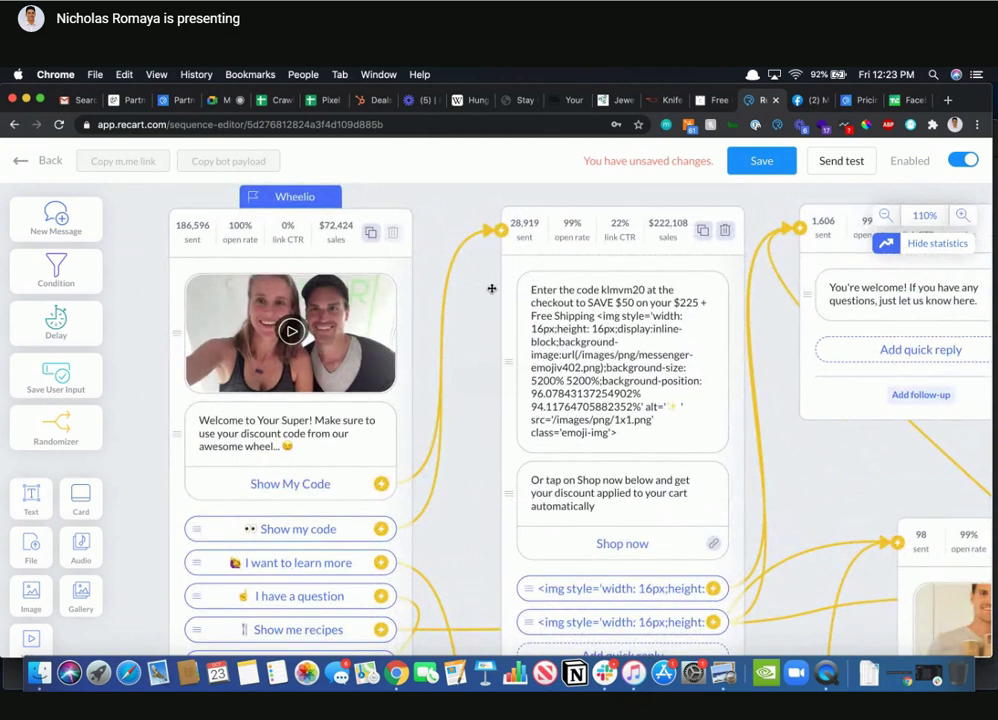
Bring Slack forward and open the #partner-sgx-recart channel
mouse_move(323, 342)
left_click(605, 673)
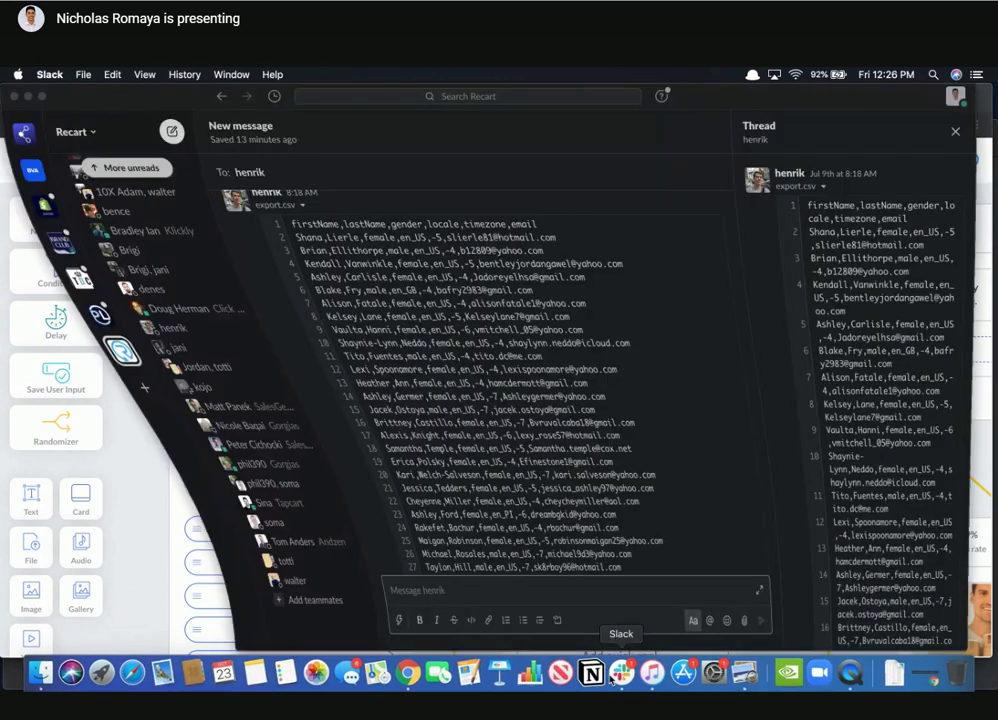
scroll(98, 290, "up", 5)
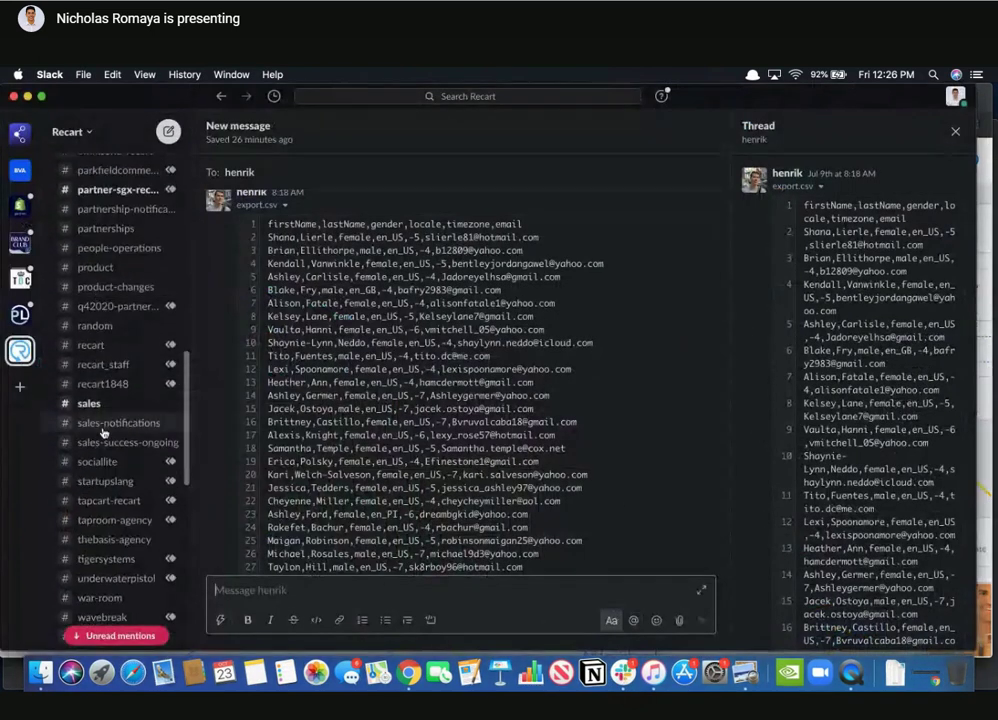
scroll(95, 300, "up", 4)
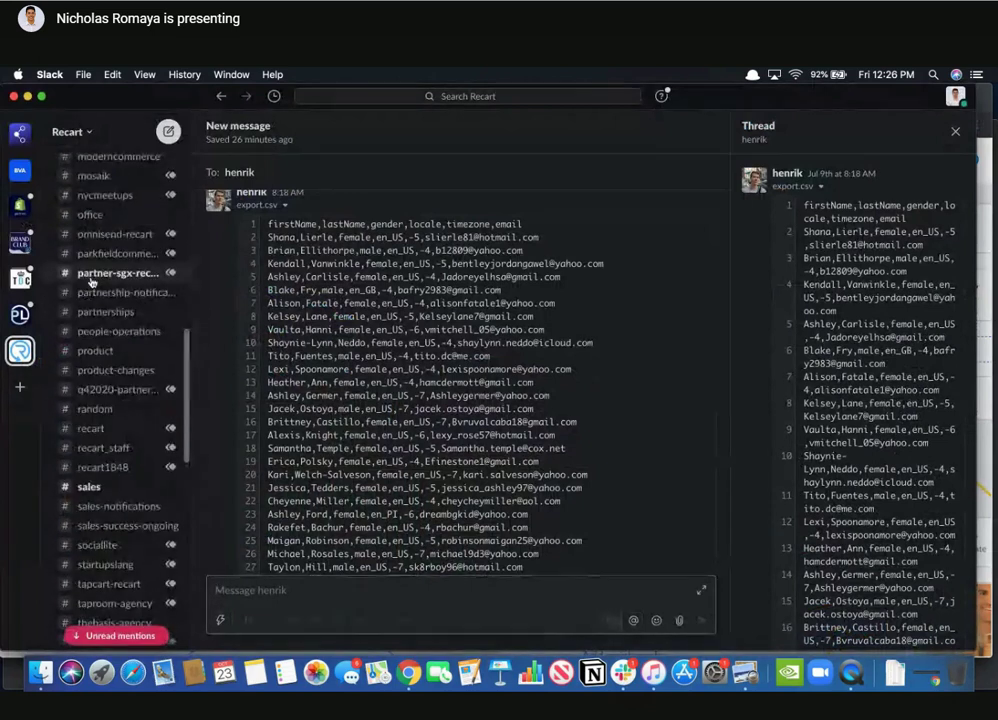
left_click(92, 276)
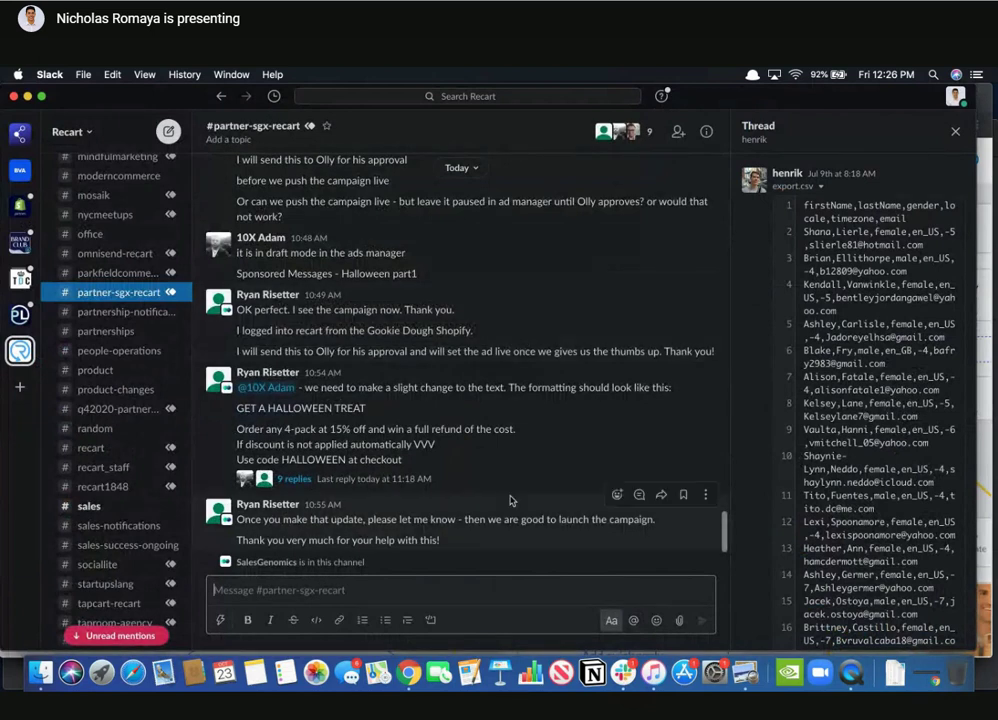
Scroll back through older #partner-sgx-recart messages, then minimize Slack to the Dock
scroll(492, 339, "up", 1)
scroll(492, 339, "up", 2)
scroll(494, 338, "down", 3)
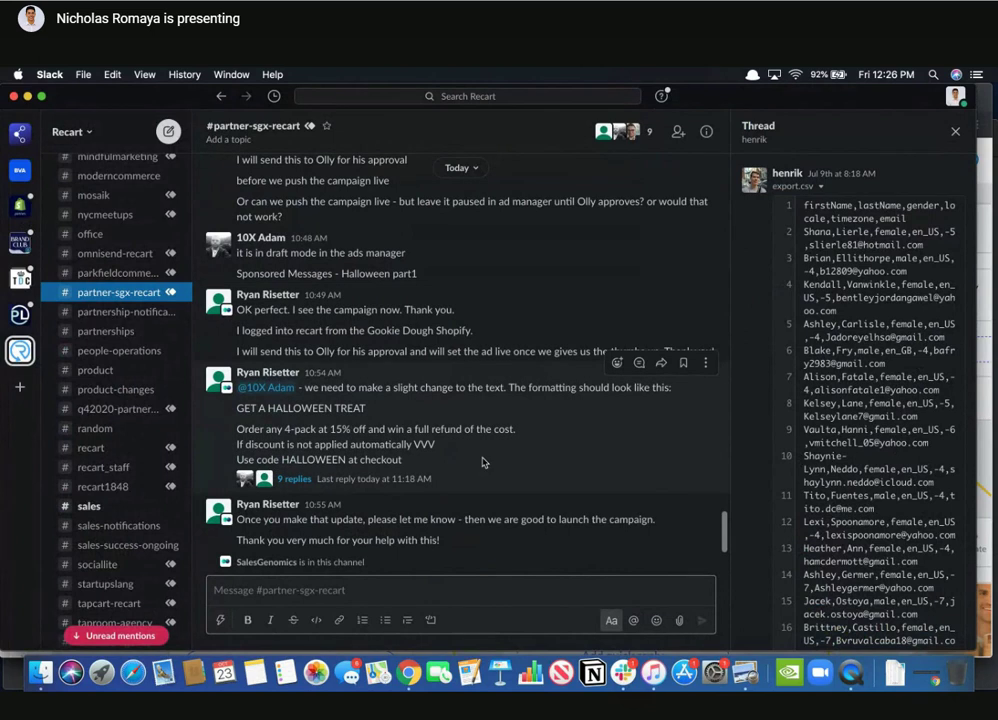
scroll(481, 462, "up", 15)
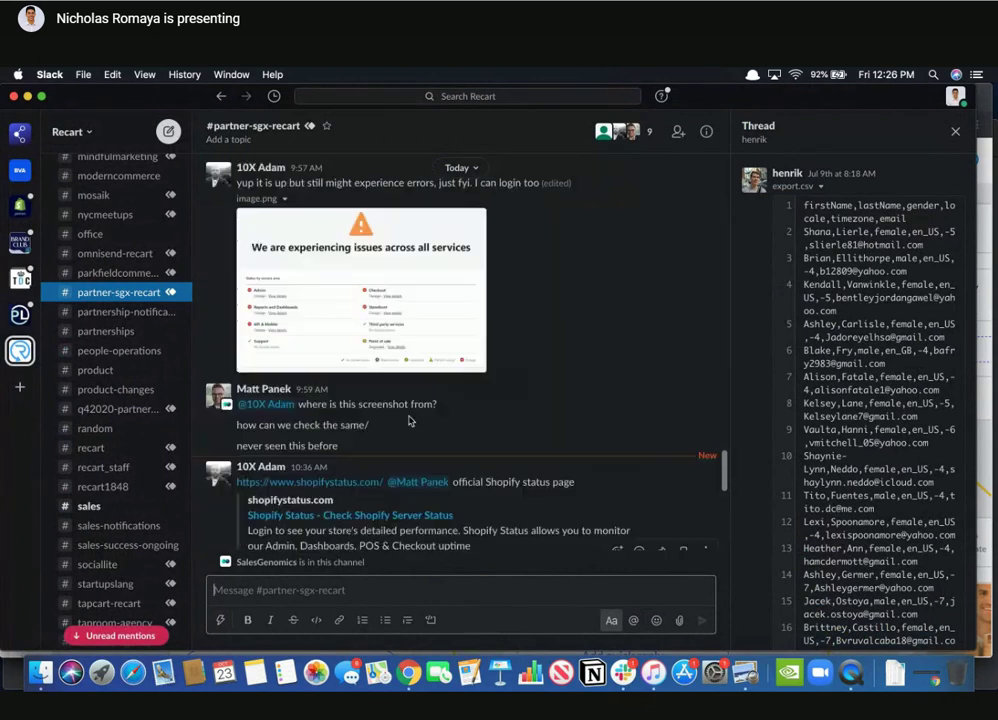
scroll(409, 420, "up", 15)
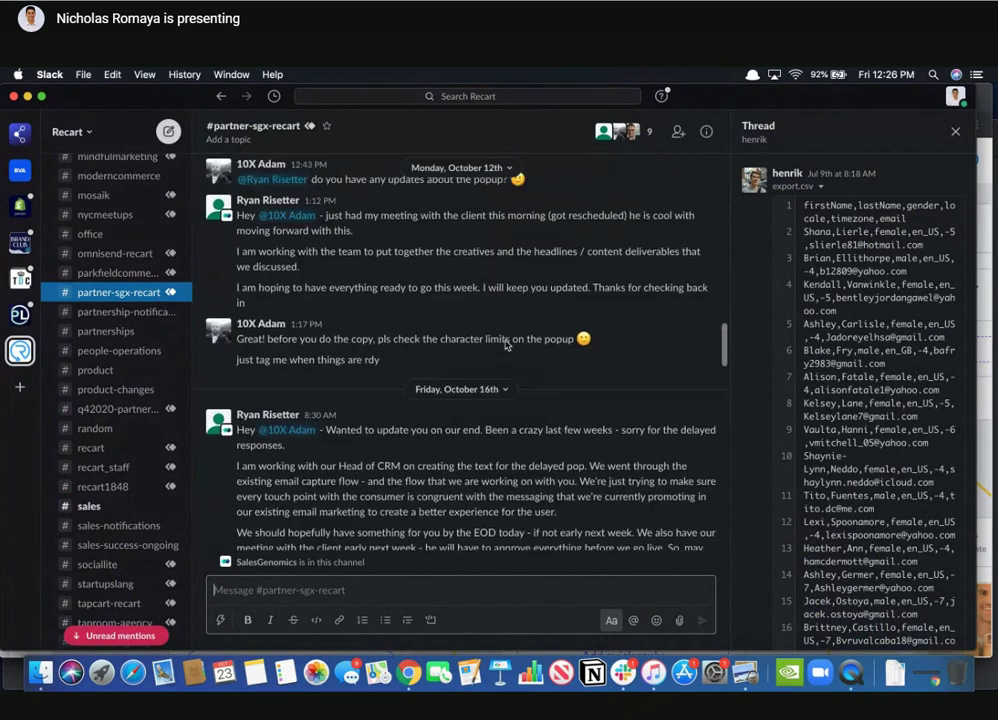
scroll(505, 344, "up", 15)
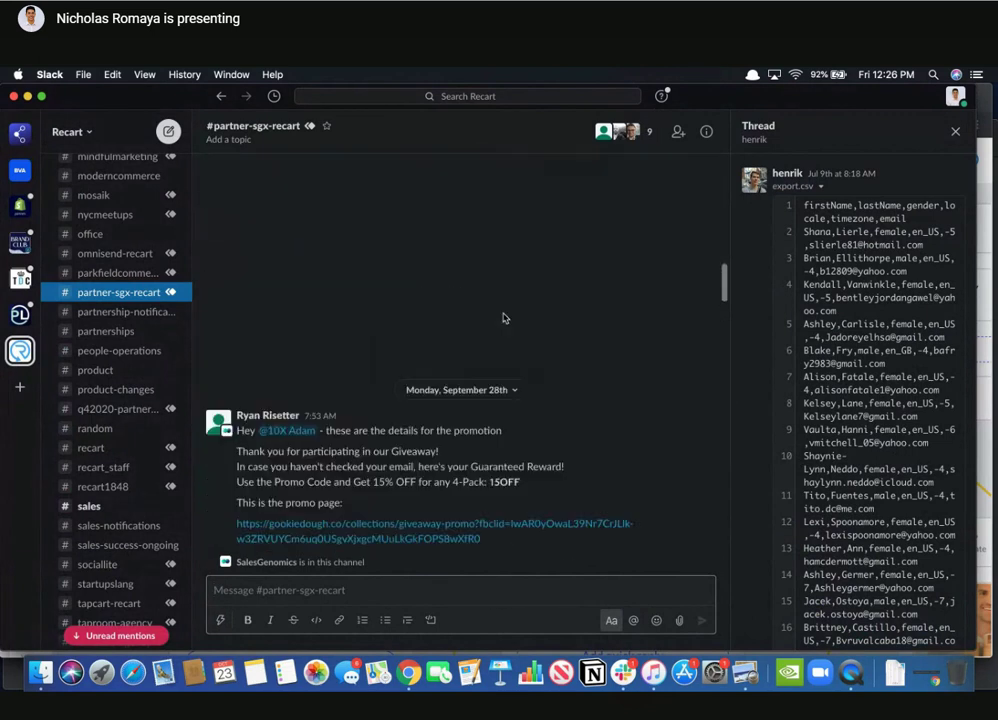
scroll(500, 290, "up", 15)
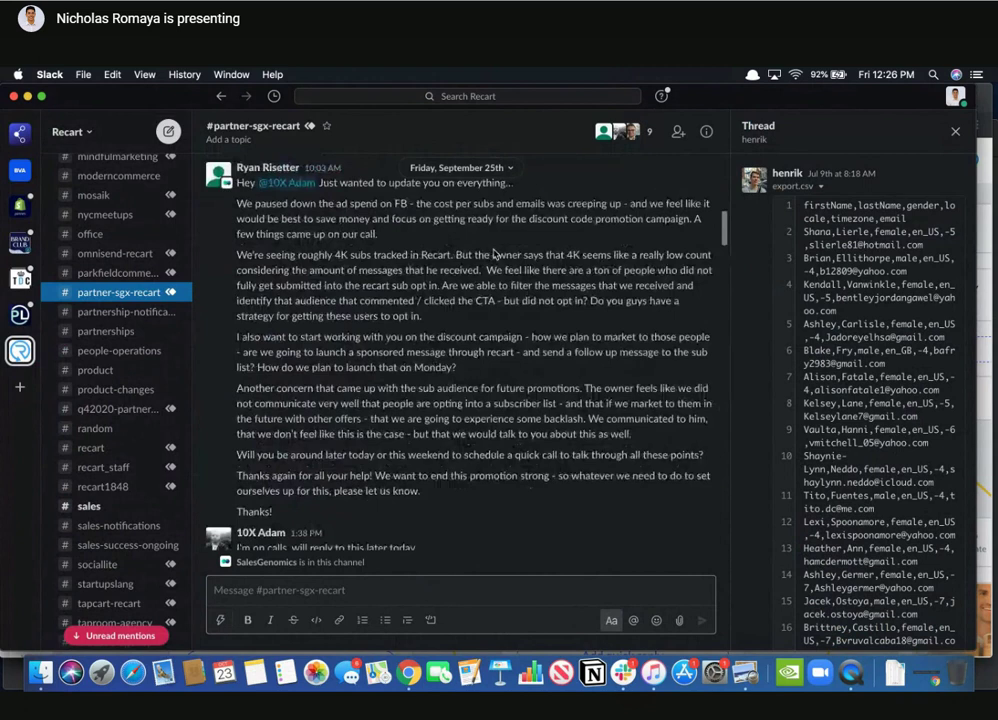
scroll(460, 330, "up", 10)
scroll(460, 330, "up", 15)
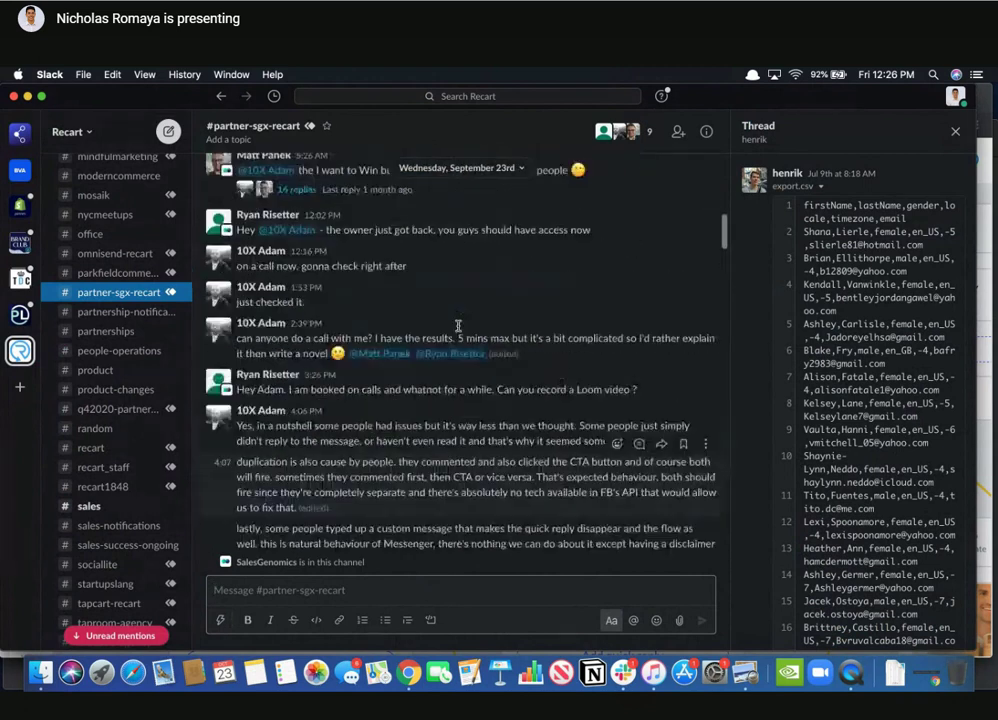
scroll(459, 330, "up", 15)
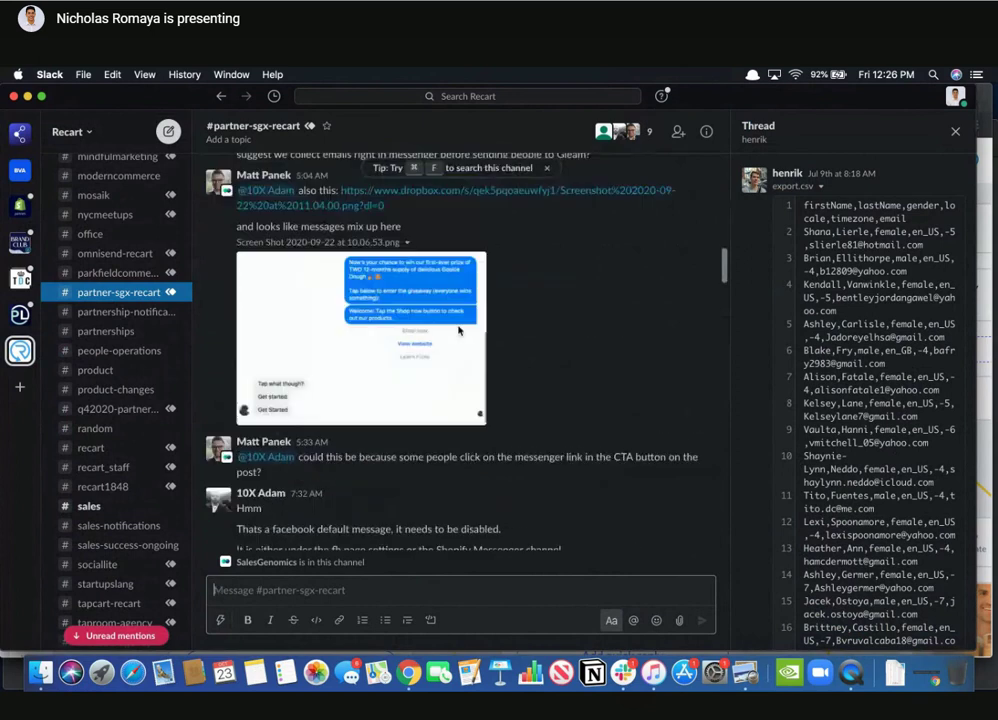
scroll(572, 410, "up", 5)
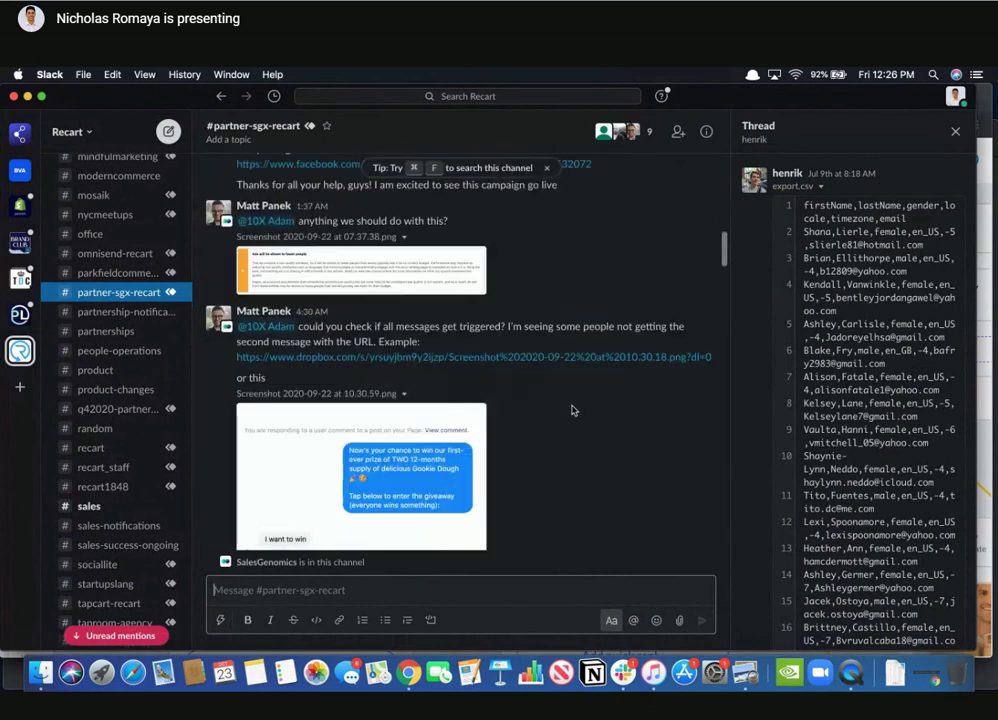
scroll(572, 410, "up", 10)
scroll(572, 410, "down", 1)
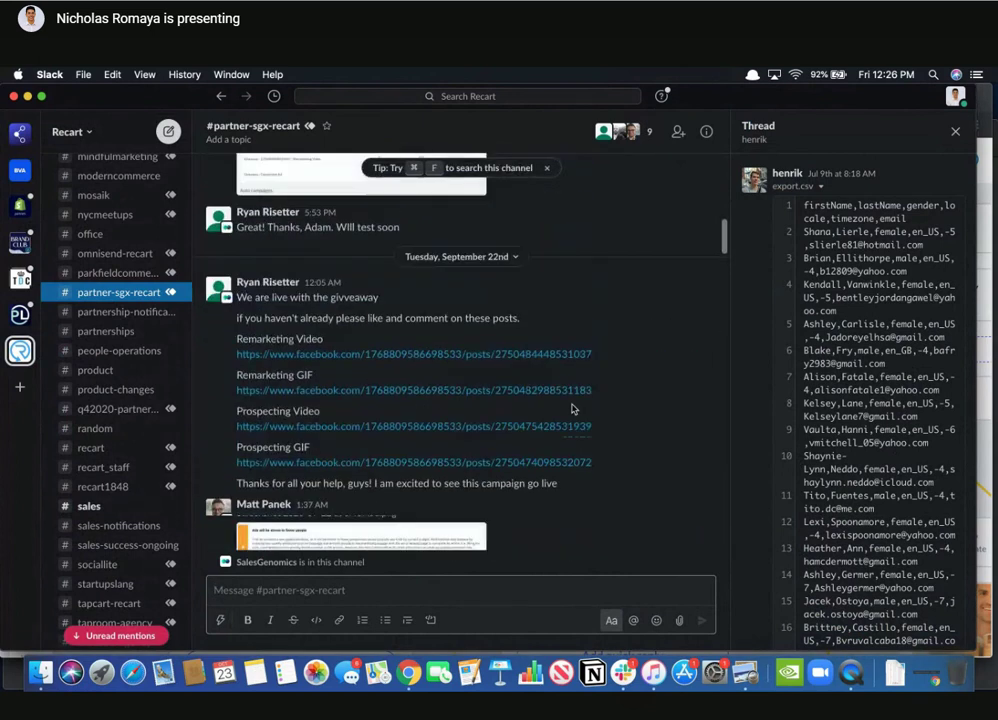
scroll(625, 394, "up", 10)
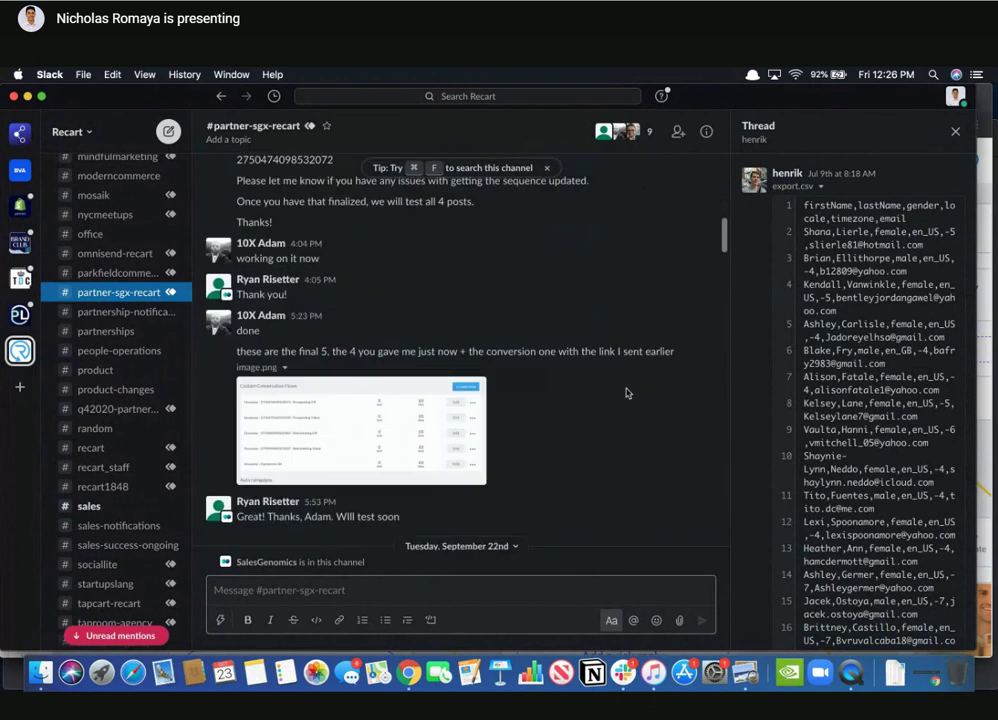
scroll(600, 420, "down", 2)
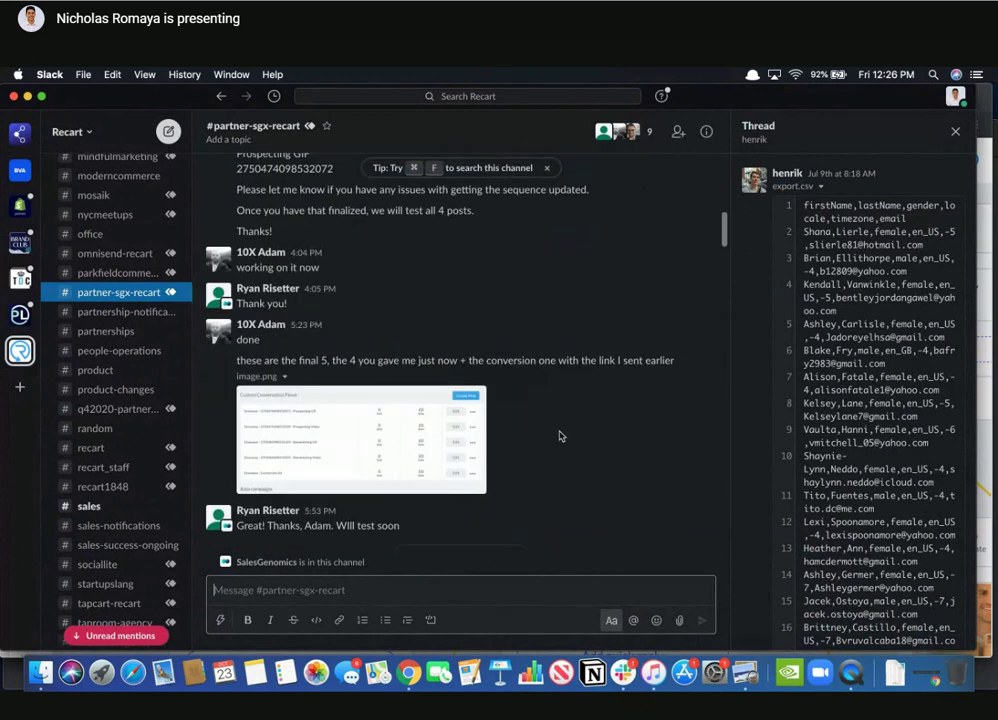
scroll(560, 436, "up", 5)
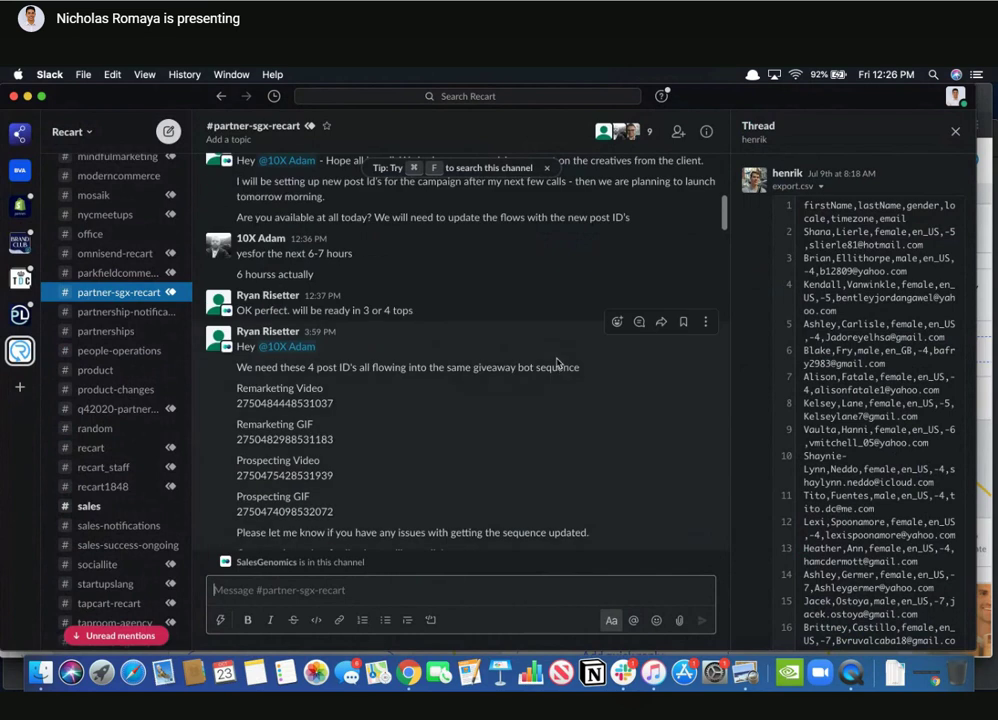
scroll(548, 328, "up", 4)
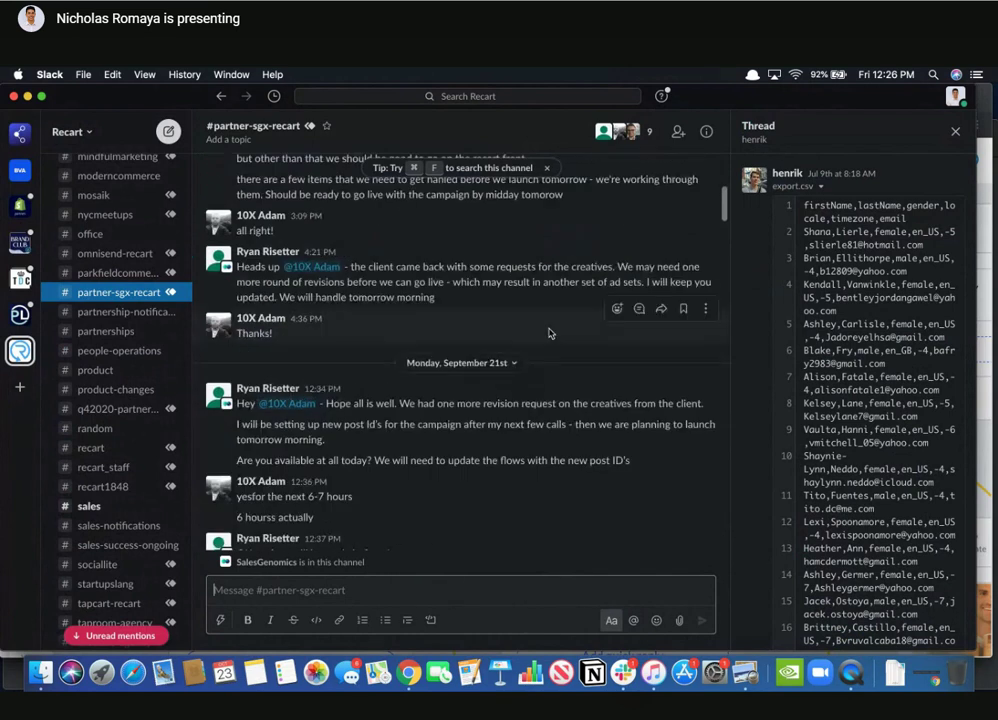
scroll(548, 333, "up", 5)
scroll(543, 295, "up", 5)
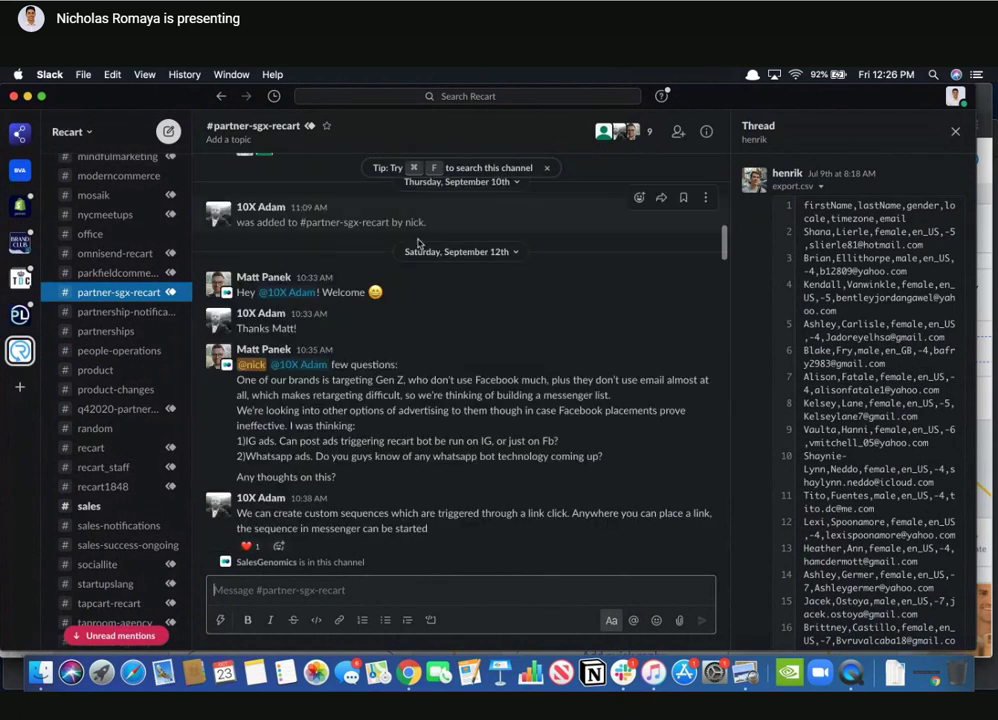
left_click(27, 96)
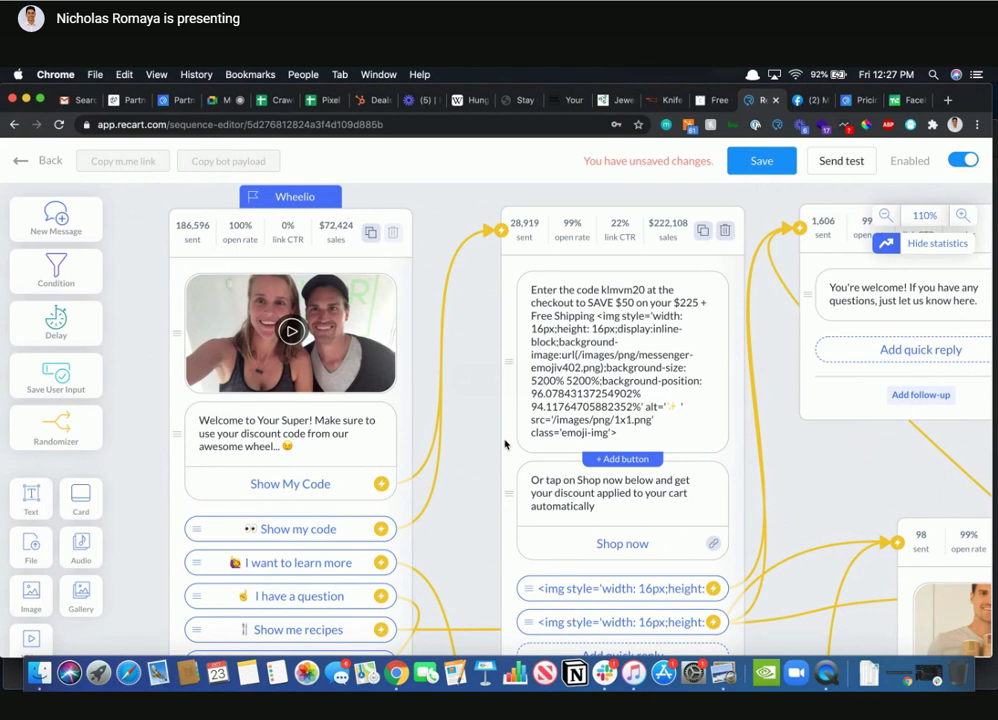
Switch Chrome from Recart to the Facebook Messenger tab for the Your Superfoods chat
key("ctrl+Tab")
Scroll through the Your Superfoods chat, then return to Recart's Wheelio sequence editor
left_click(74, 350)
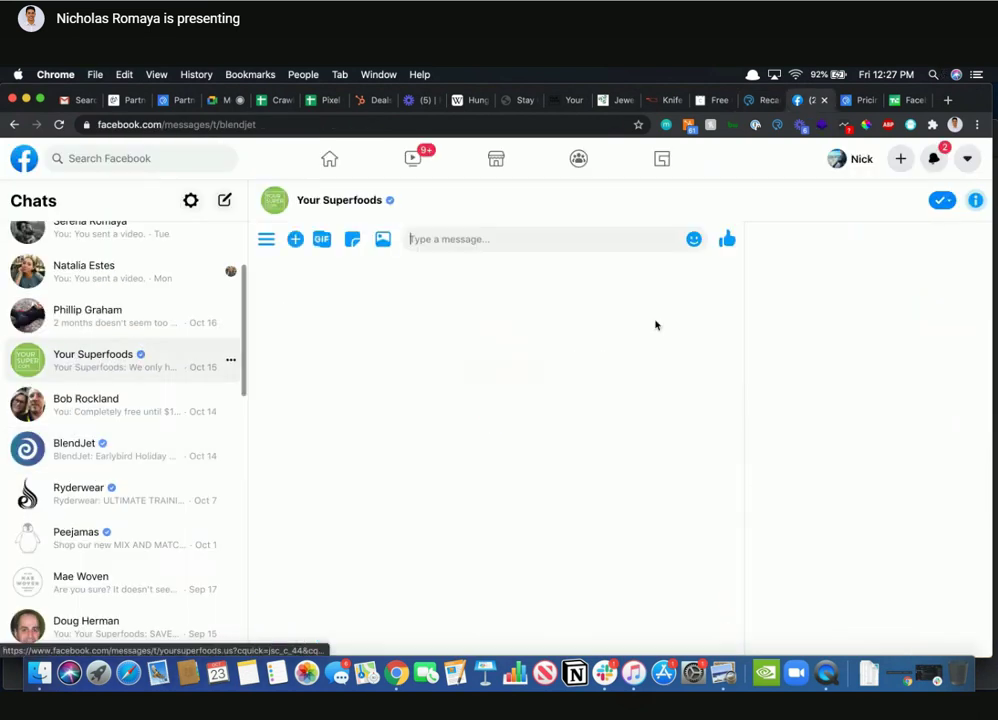
scroll(652, 400, "up", 10)
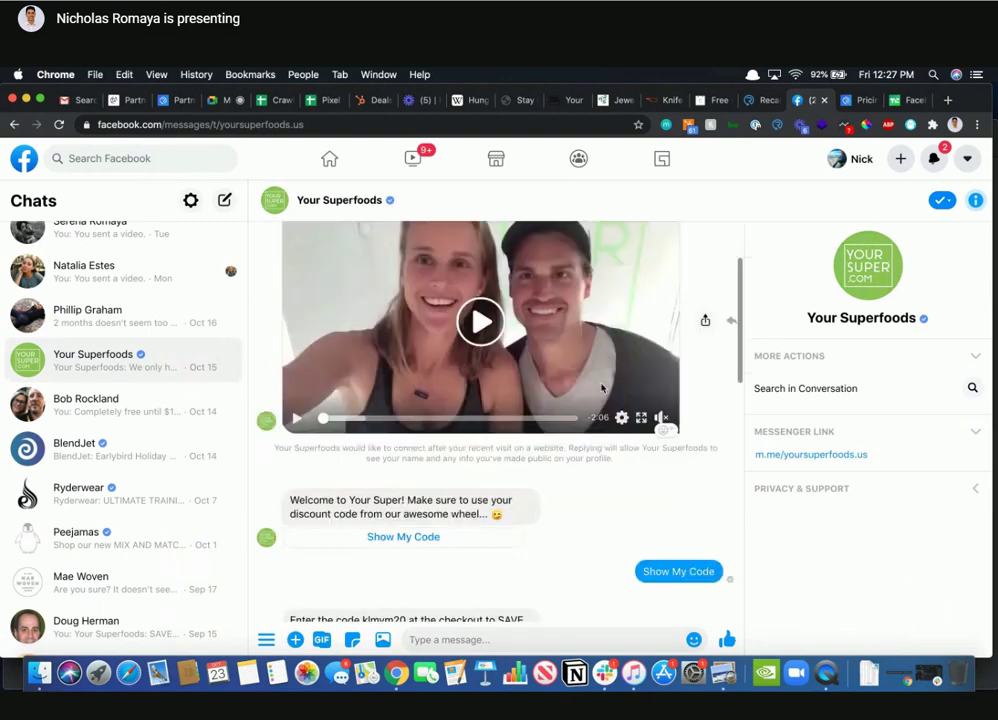
scroll(601, 395, "down", 3)
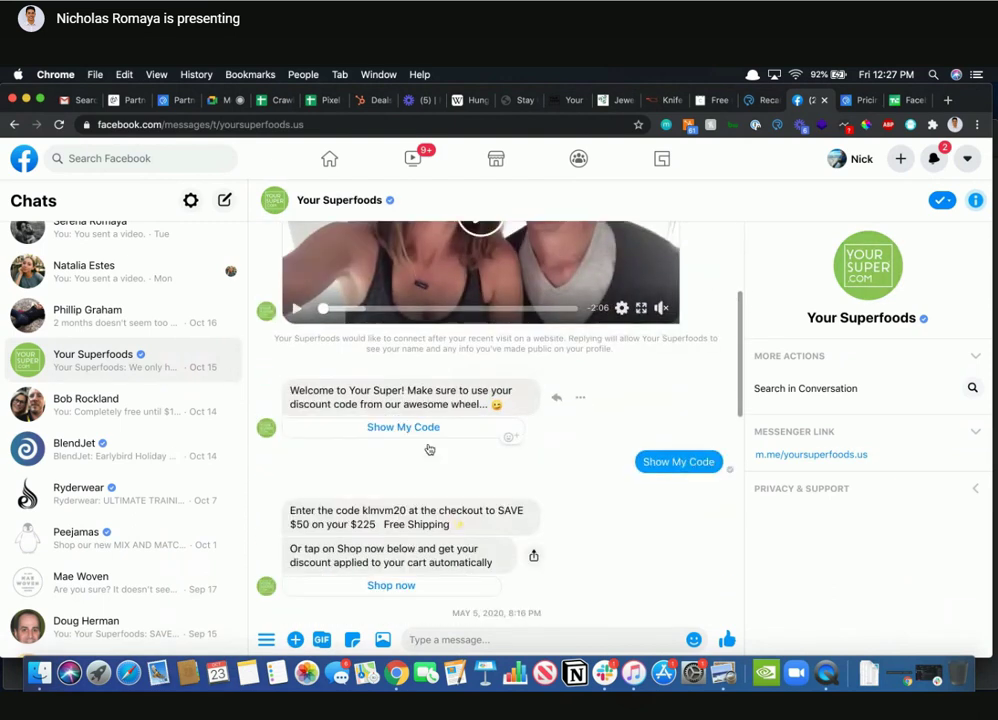
scroll(375, 496, "down", 2)
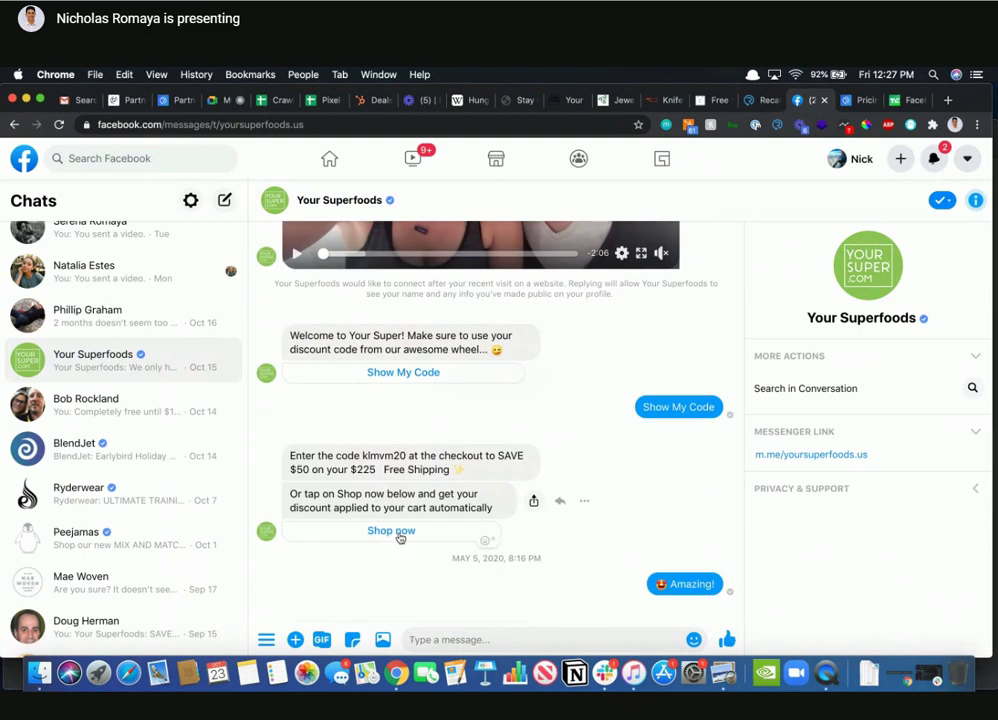
scroll(380, 535, "up", 7)
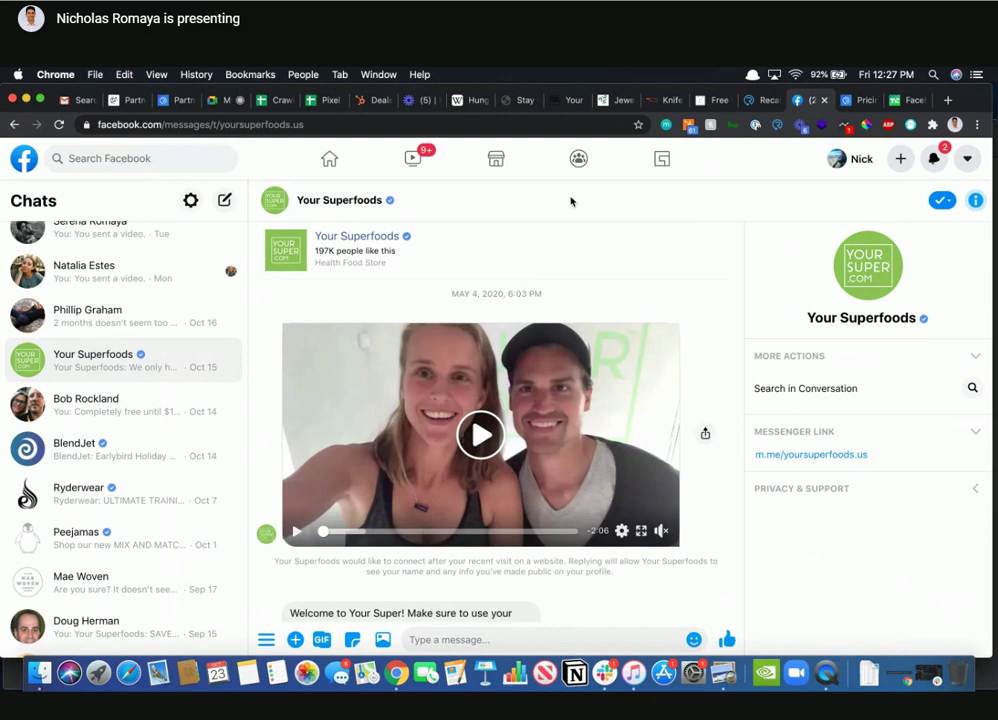
left_click(765, 101)
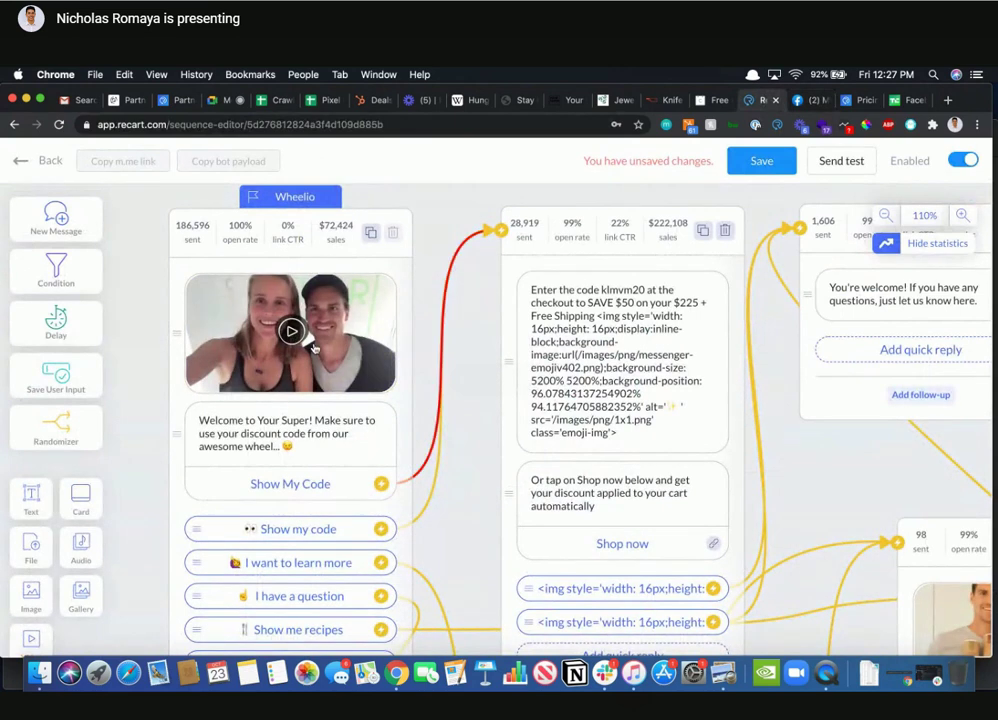
mouse_move(394, 407)
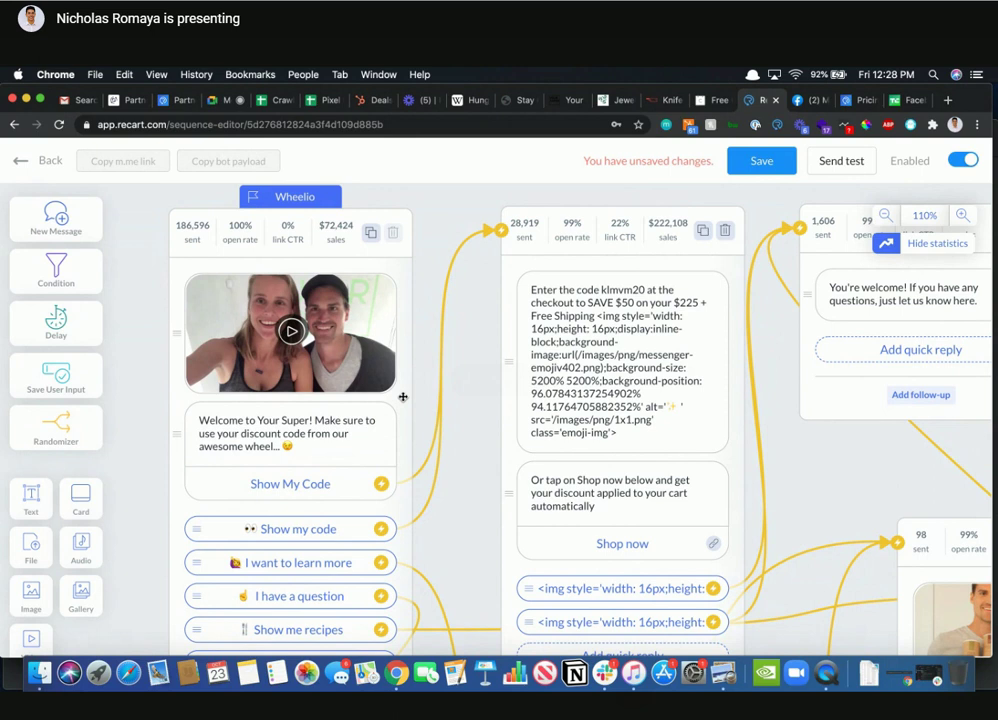
Briefly check the Your Superfoods Messenger thread, then go back to the Recart editor
scroll(451, 450, "down", 5)
left_click(806, 101)
scroll(700, 345, "down", 6)
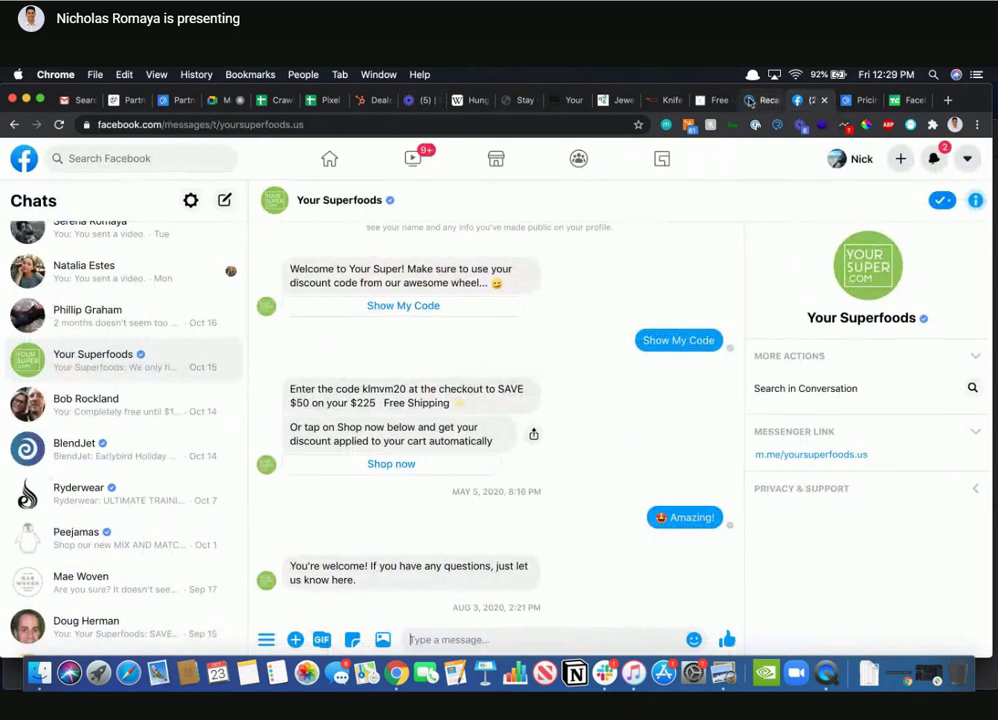
left_click(770, 101)
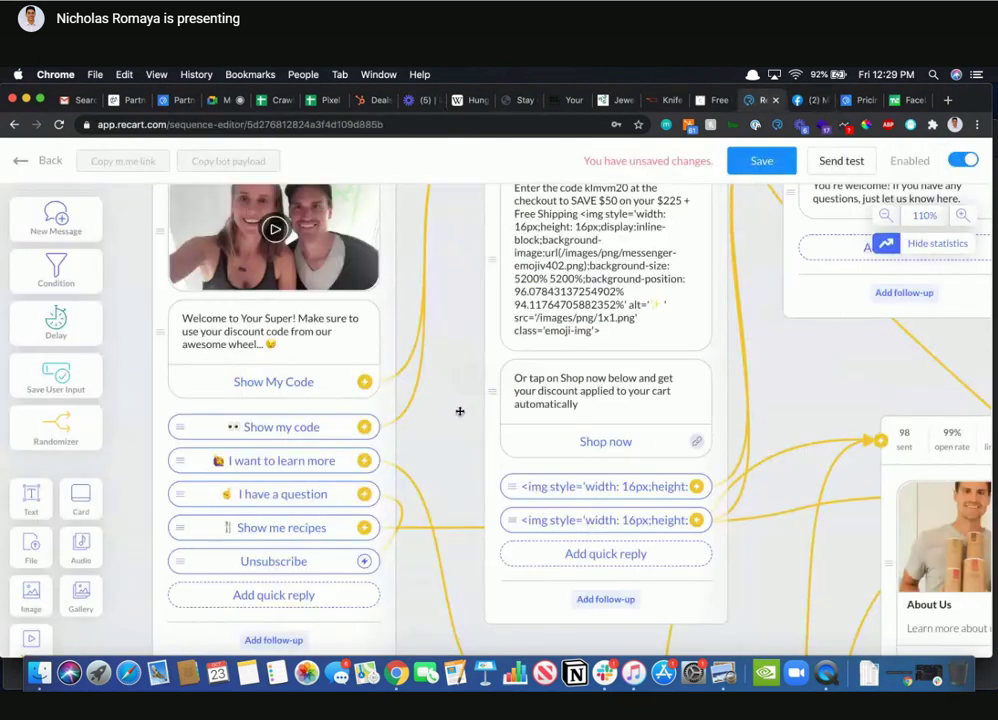
Pan the Recart canvas to frame the whole Wheelio node, then switch to Messenger
scroll(455, 370, "down", 3)
left_click_drag(465, 315, 449, 171)
scroll(449, 171, "down", 1)
scroll(405, 380, "down", 2)
scroll(403, 325, "down", 4)
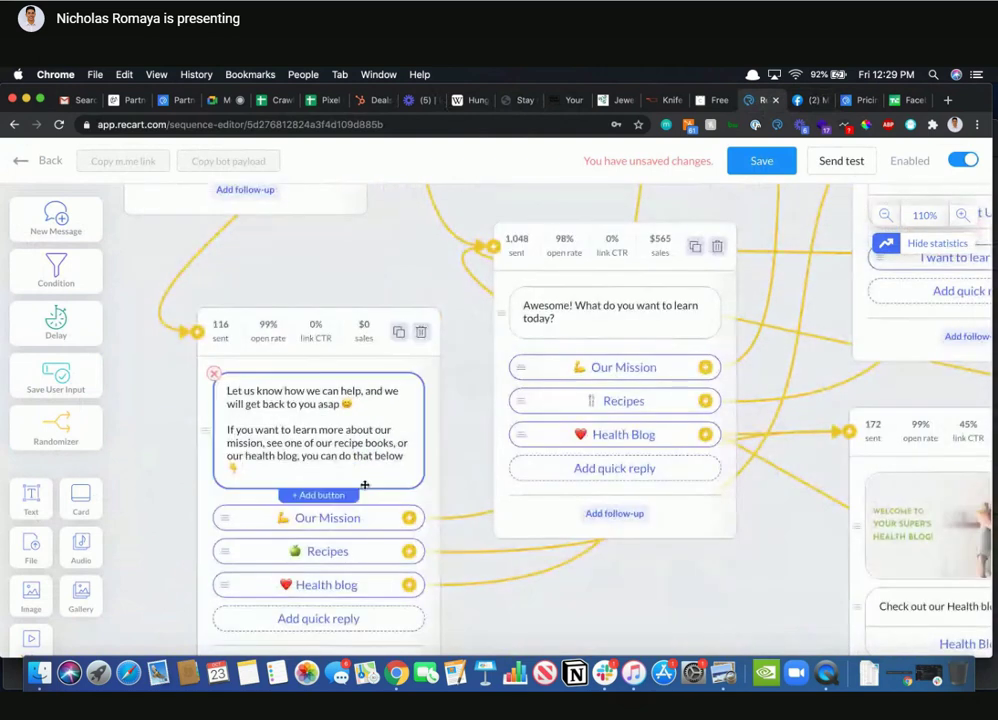
scroll(615, 541, "down", 1)
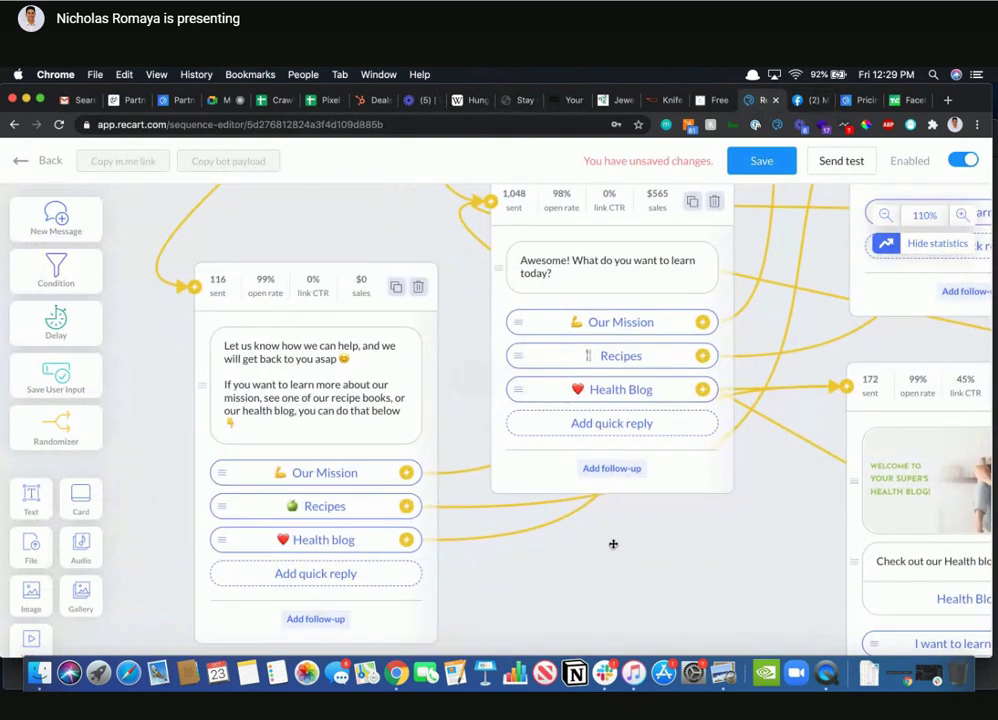
scroll(597, 537, "right", 2)
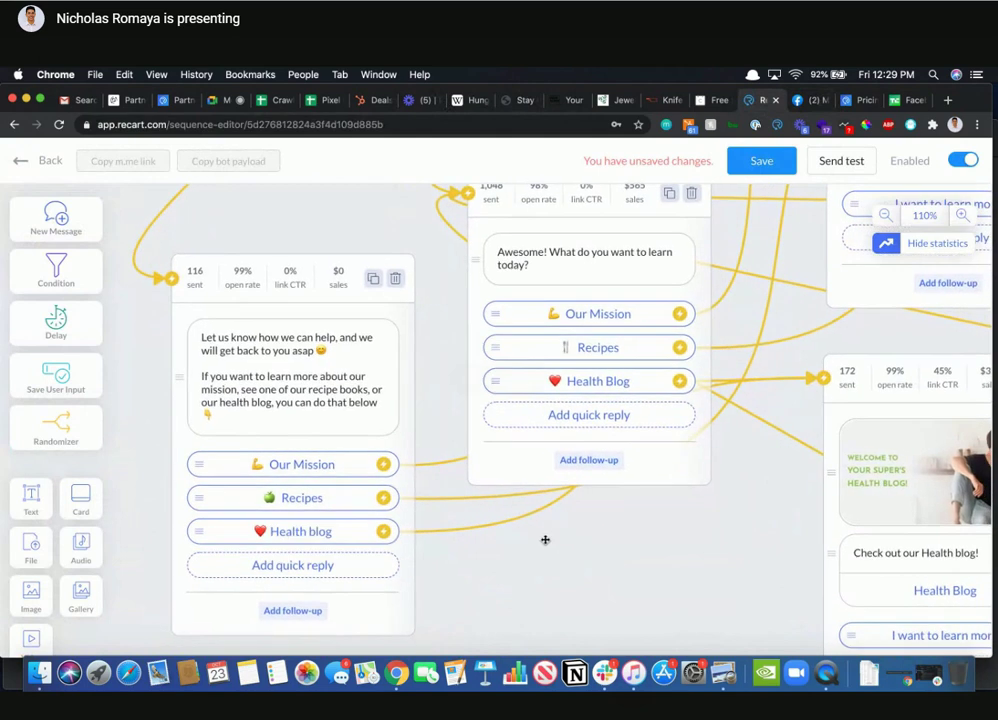
scroll(408, 530, "right", 5)
scroll(382, 565, "up", 1)
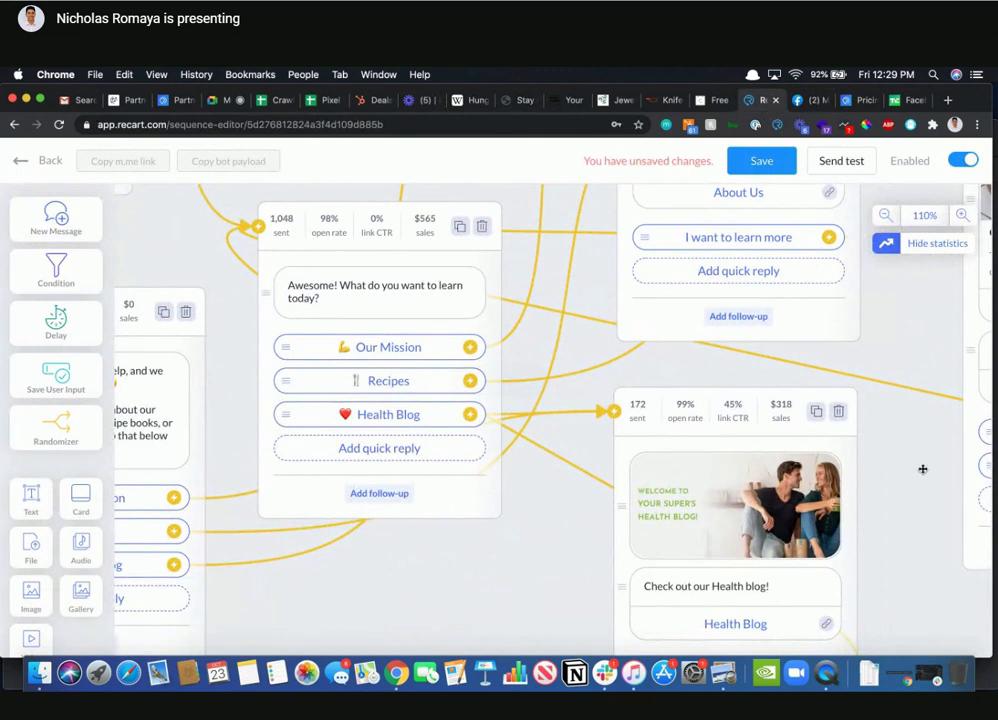
scroll(891, 547, "up", 2)
scroll(891, 547, "up", 3)
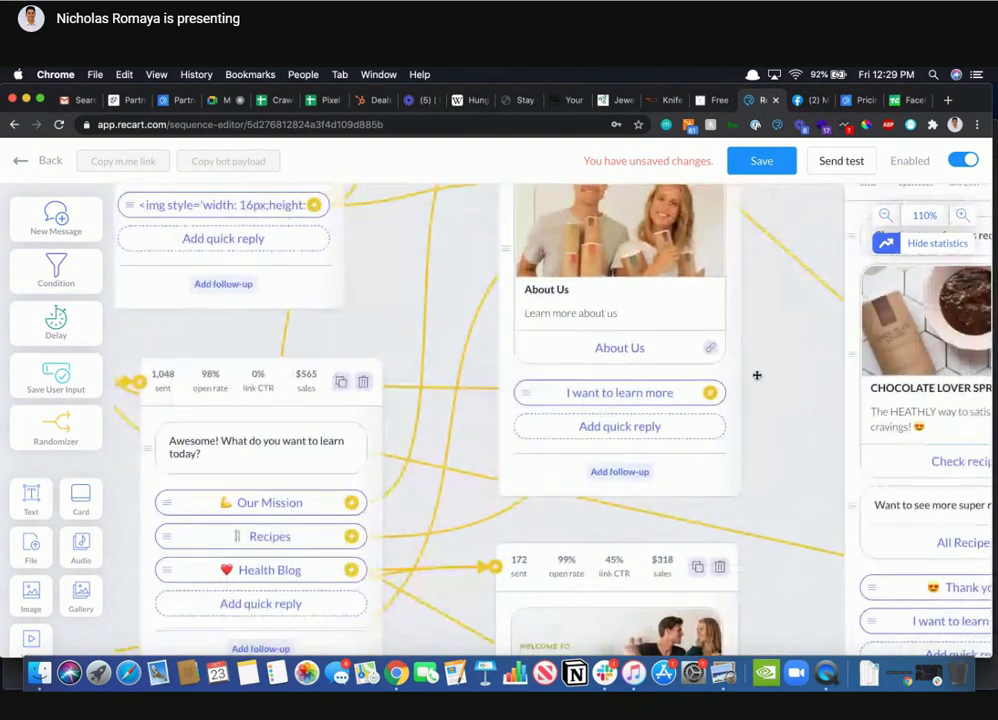
scroll(684, 461, "up", 3)
scroll(662, 508, "up", 3)
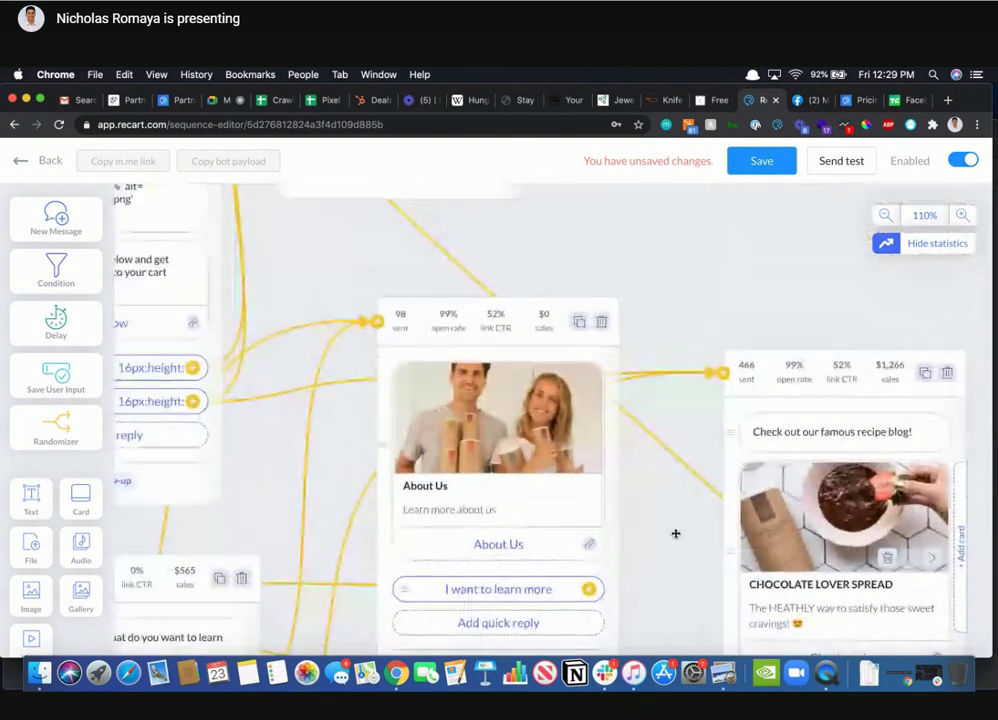
scroll(738, 607, "up", 3)
scroll(738, 607, "left", 3)
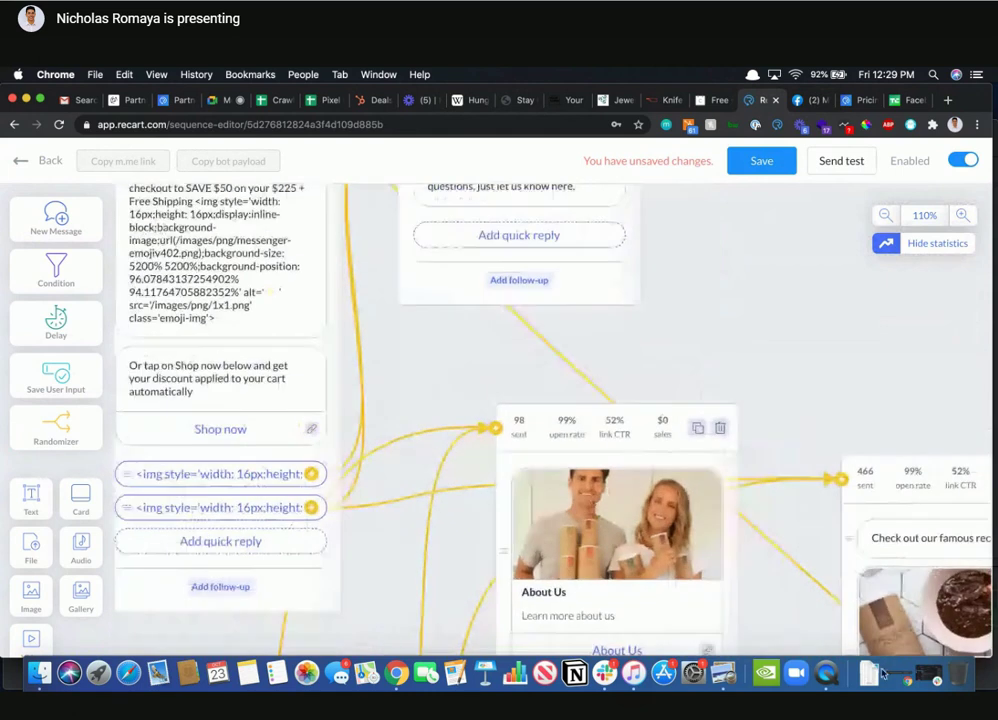
scroll(911, 367, "up", 2)
scroll(911, 367, "left", 3)
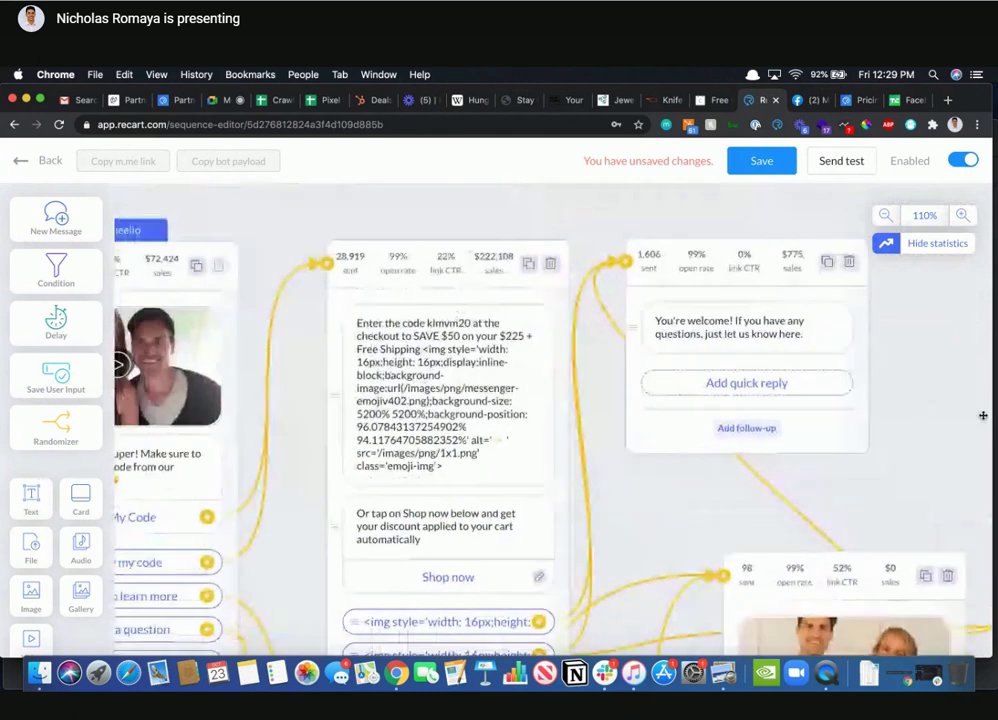
scroll(511, 192, "up", 1)
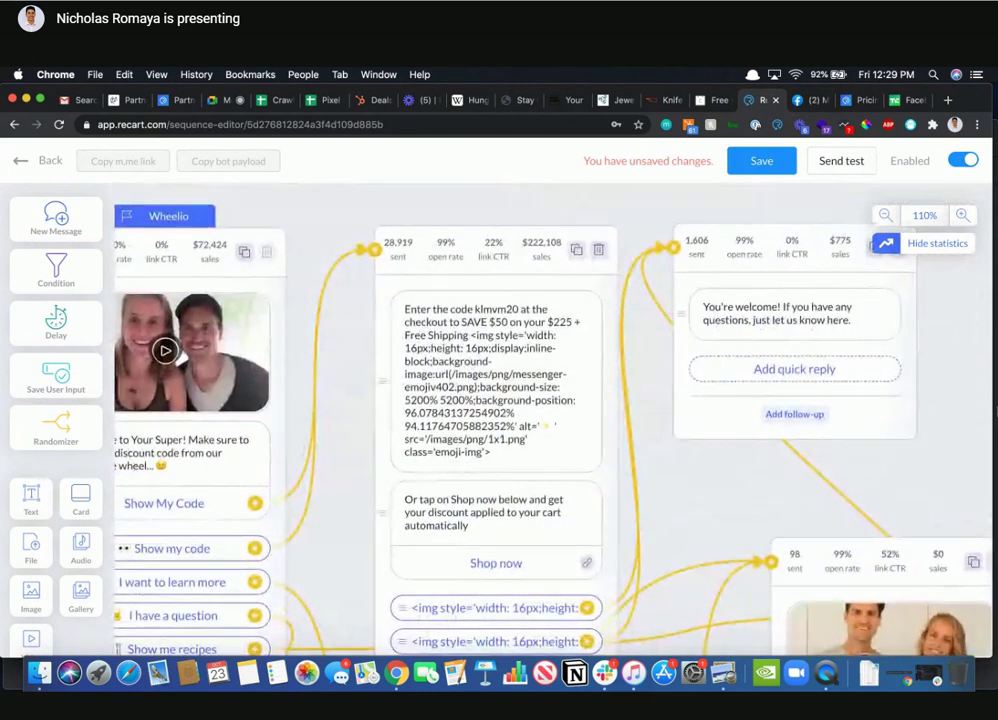
scroll(535, 199, "left", 3)
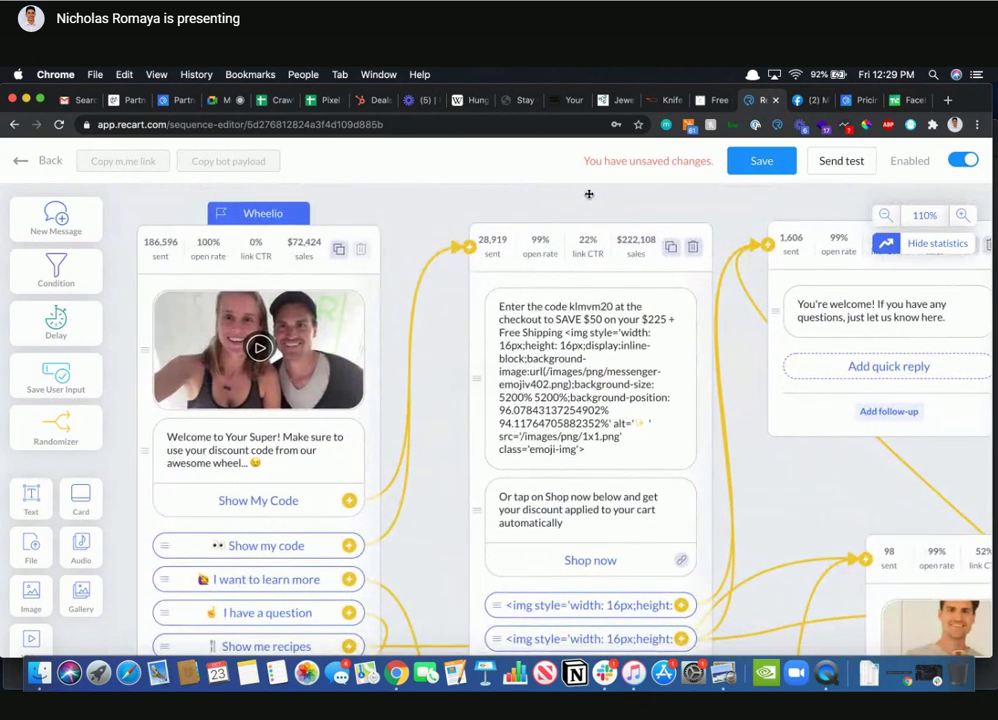
mouse_move(482, 312)
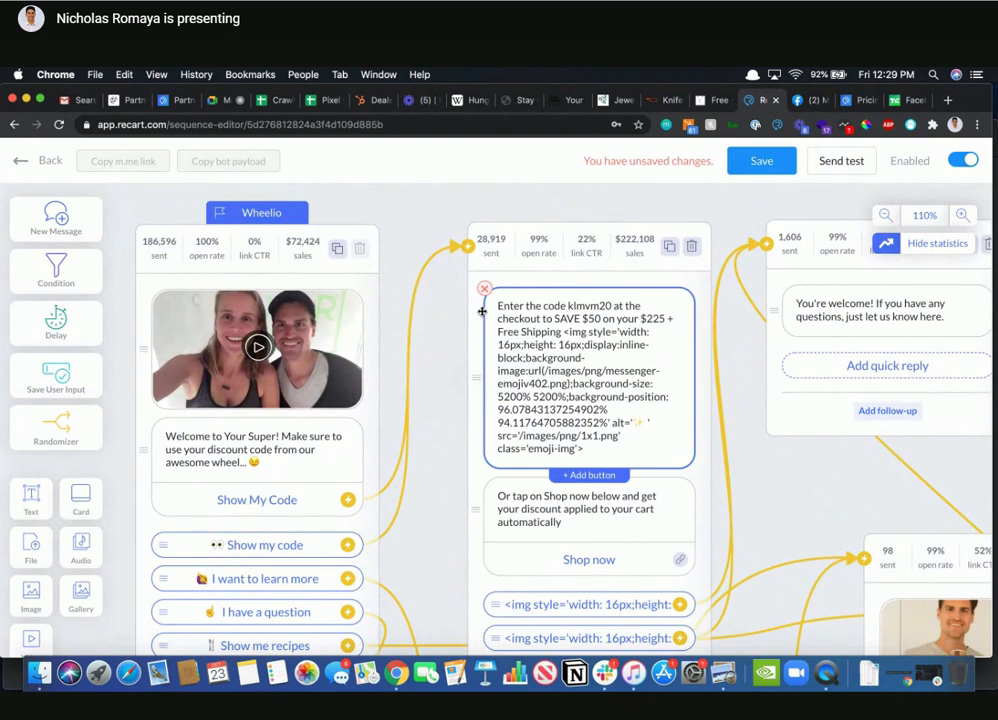
left_click(805, 100)
Scroll through the Your Superfoods video and discount-code messages
scroll(440, 330, "up", 5)
scroll(430, 480, "down", 2)
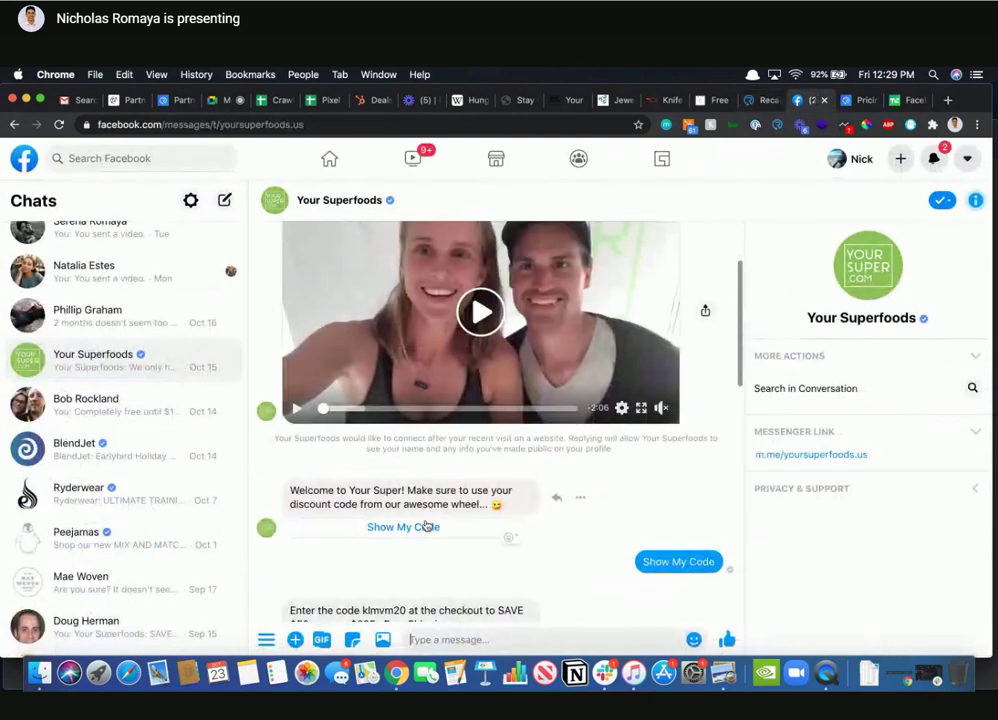
scroll(495, 537, "down", 1)
scroll(480, 536, "down", 2)
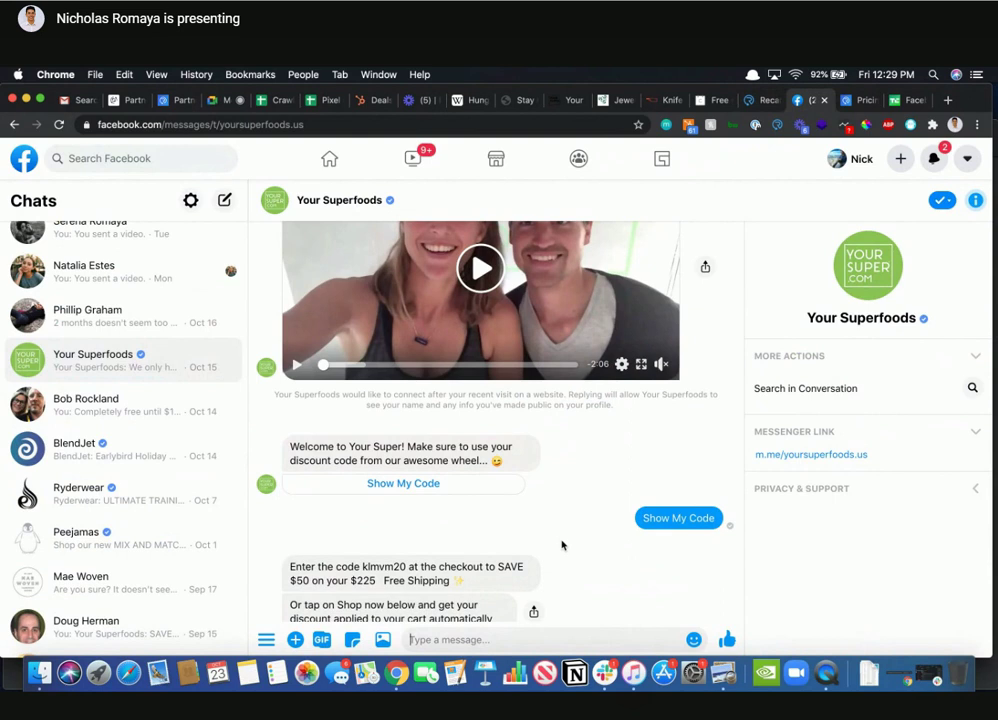
Bring up Recart's pricing page and scroll down to the $29 and $499 Scale Plan tiers
left_click(858, 100)
scroll(310, 538, "down", 1)
scroll(310, 538, "down", 2)
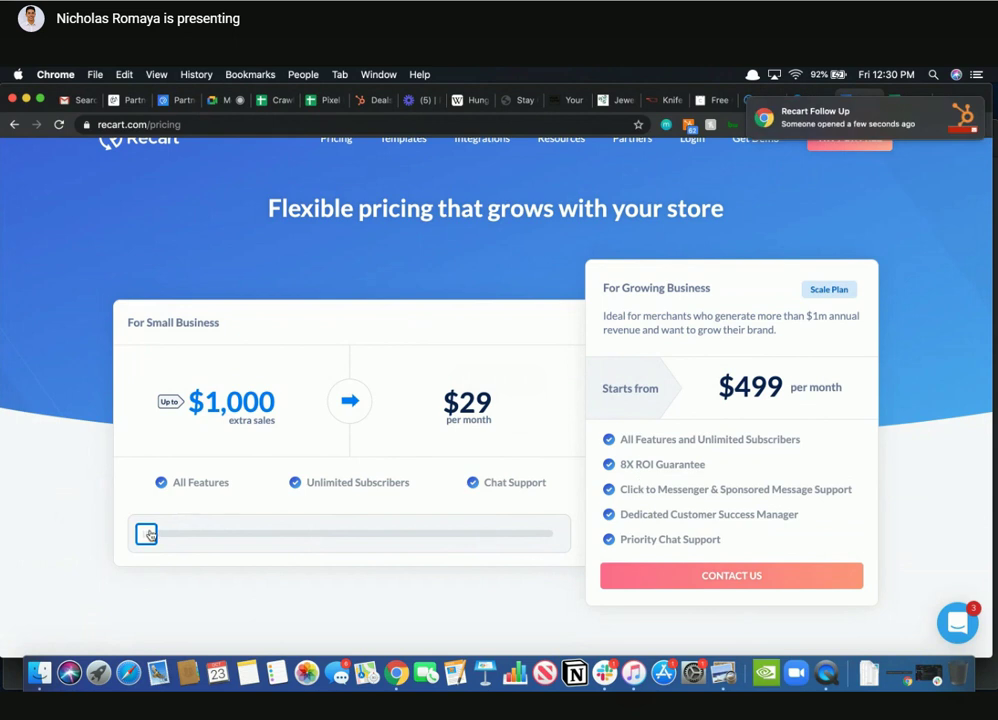
Slide the Small Business plan to $17,500 extra sales, priced at $279 per month
left_click_drag(150, 534, 395, 523)
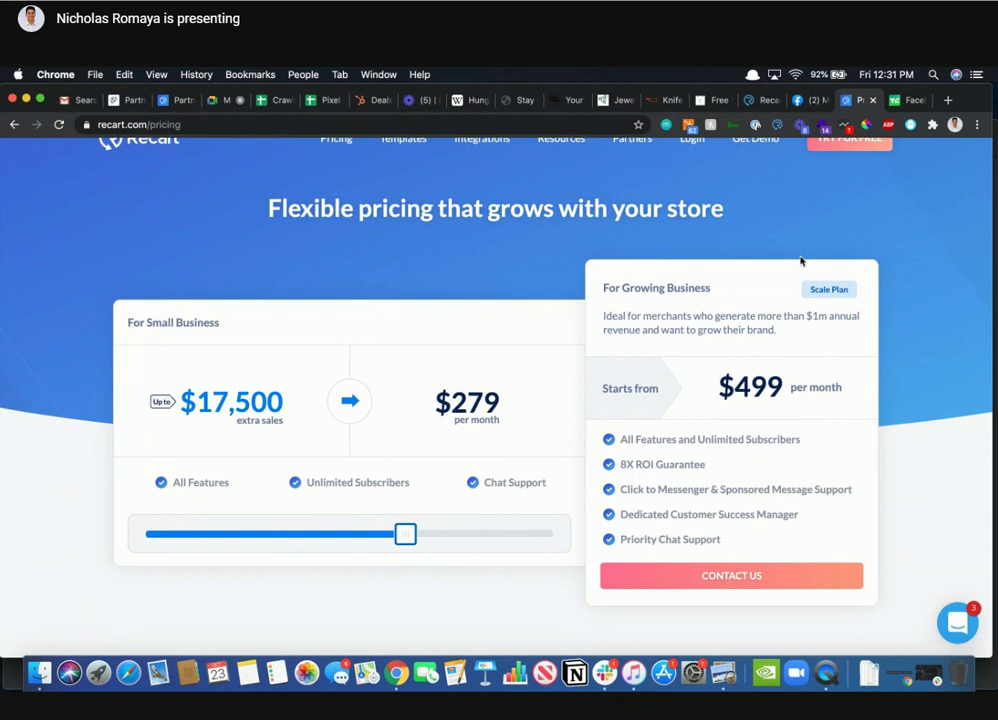
Scroll the Recart pricing page back up to the top
scroll(800, 200, "up", 3)
scroll(793, 213, "up", 1)
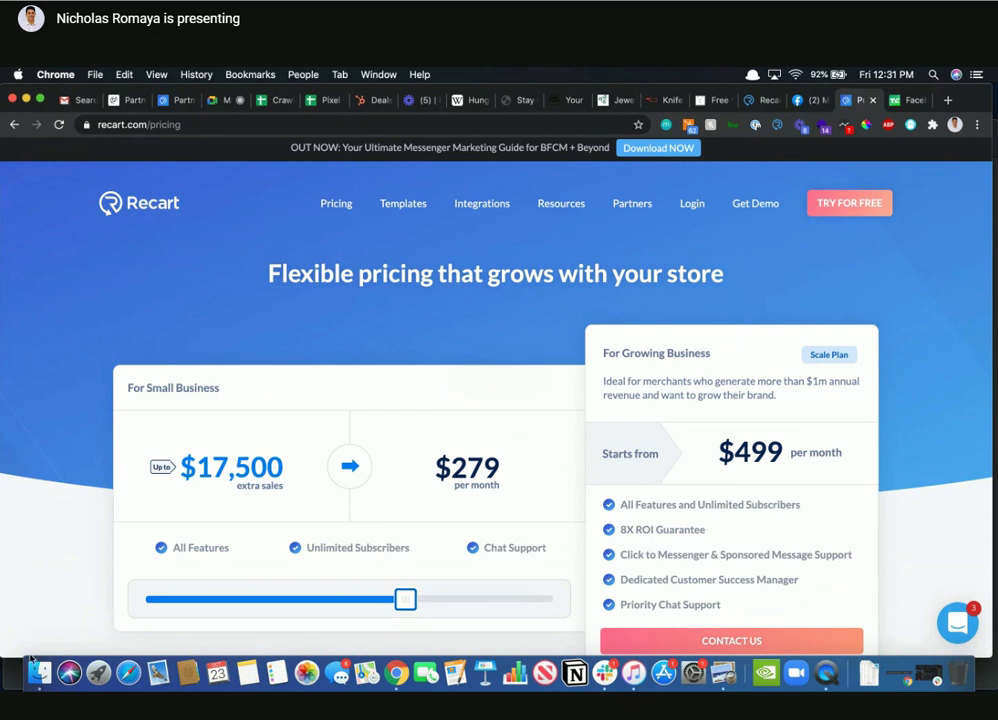
Bring up RecartOverview.pdf in Preview, raise its window, and show page 6's Klaviyo/SMSBump flow
key("super+Tab")
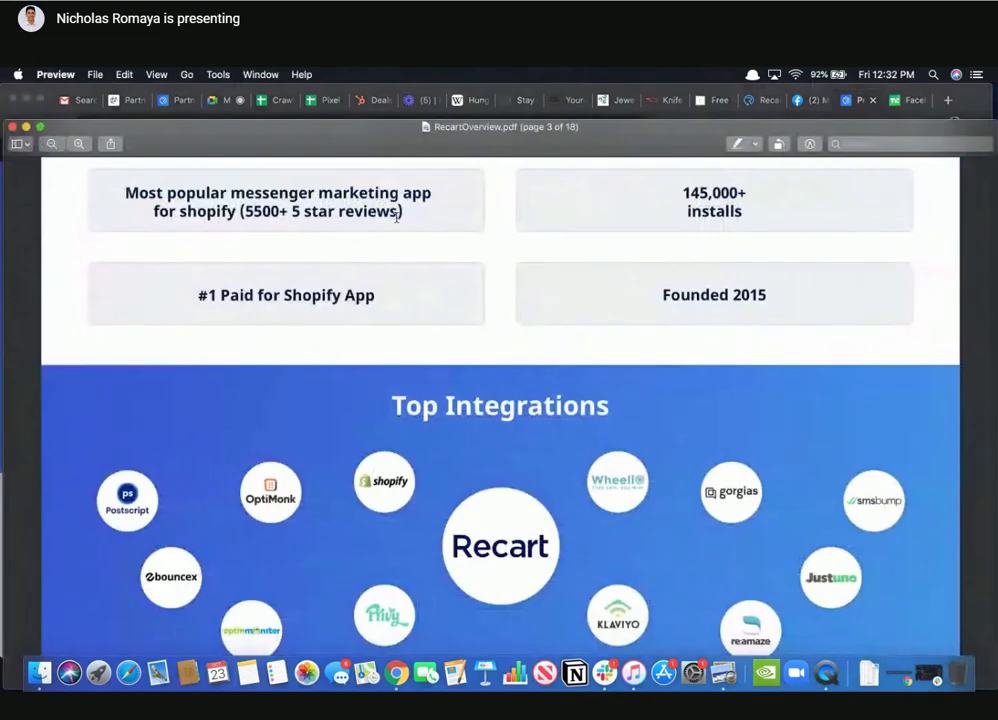
left_click_drag(363, 134, 350, 94)
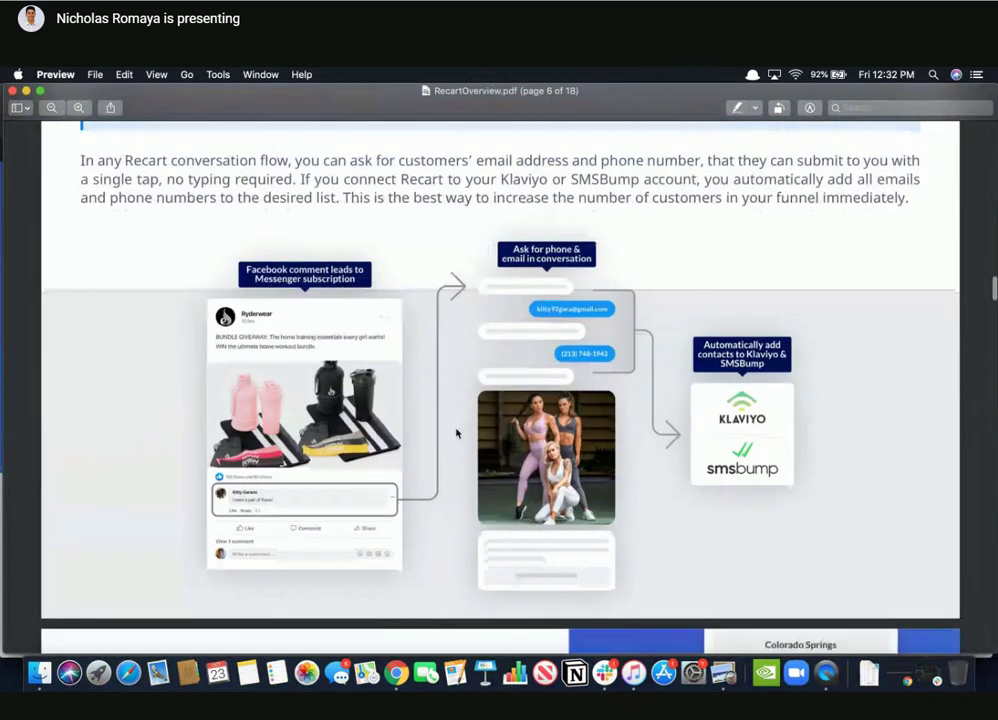
scroll(456, 433, "right", 1)
scroll(456, 433, "up", 2)
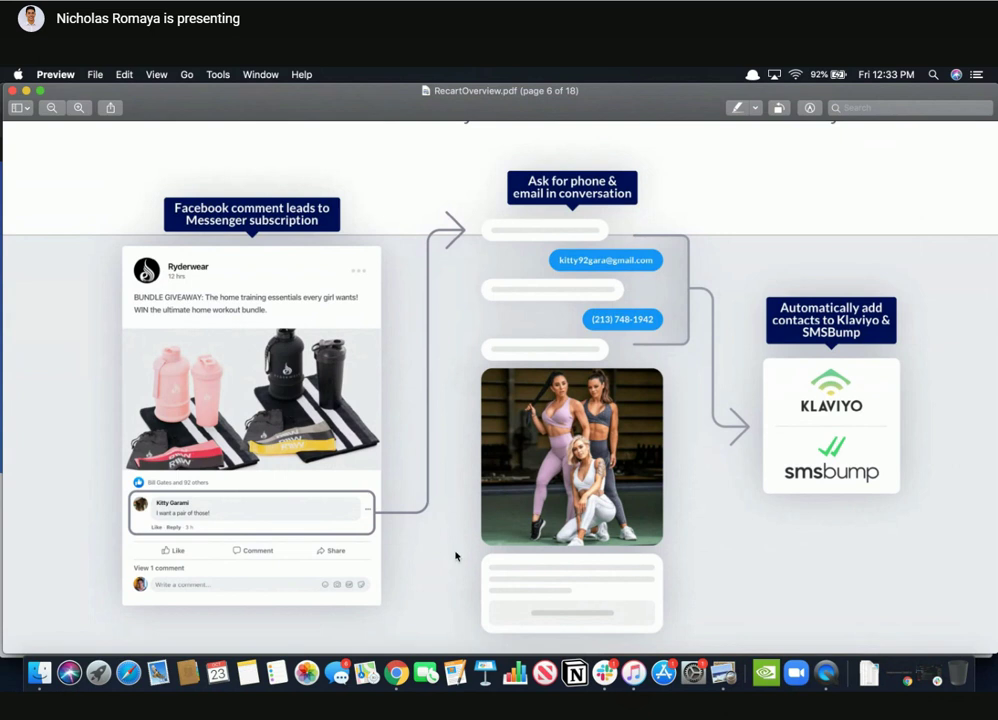
Scroll RecartOverview.pdf, settling on page 5's BlendJet Click-to-Messenger ad flow
scroll(455, 556, "down", 15)
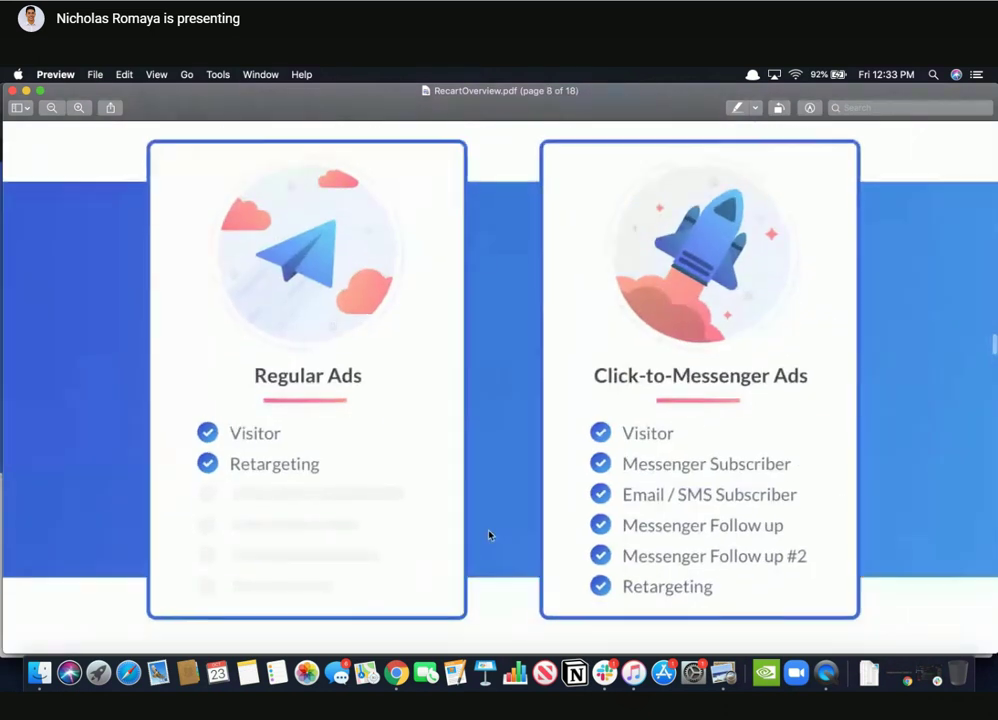
scroll(489, 535, "up", 1)
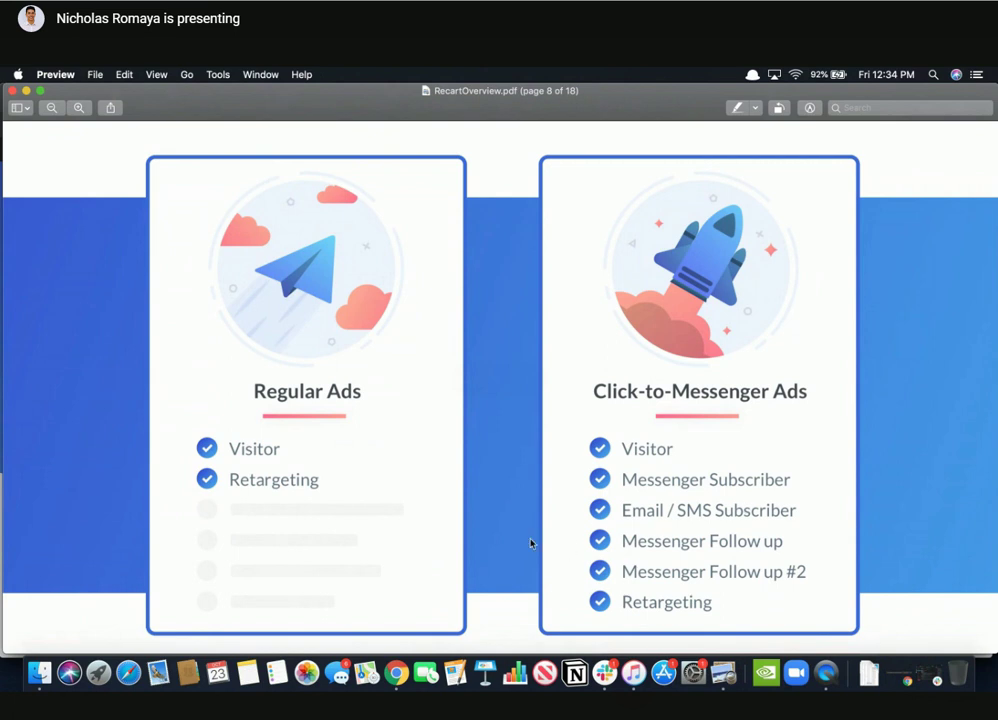
scroll(531, 543, "up", 20)
scroll(498, 368, "up", 5)
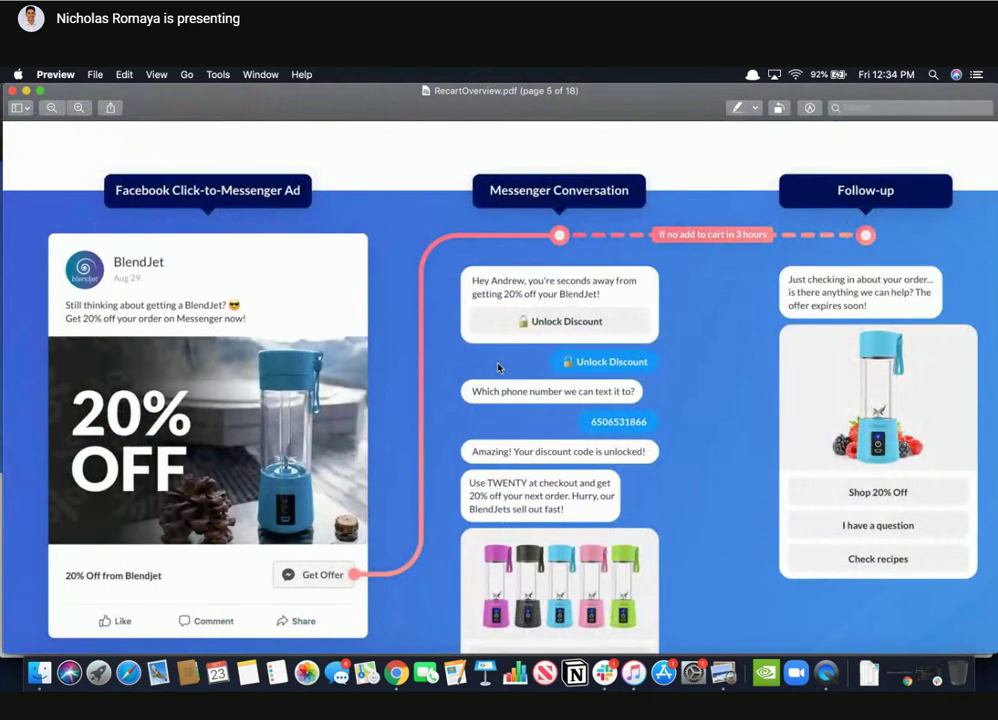
scroll(498, 368, "down", 2)
scroll(500, 165, "up", 1)
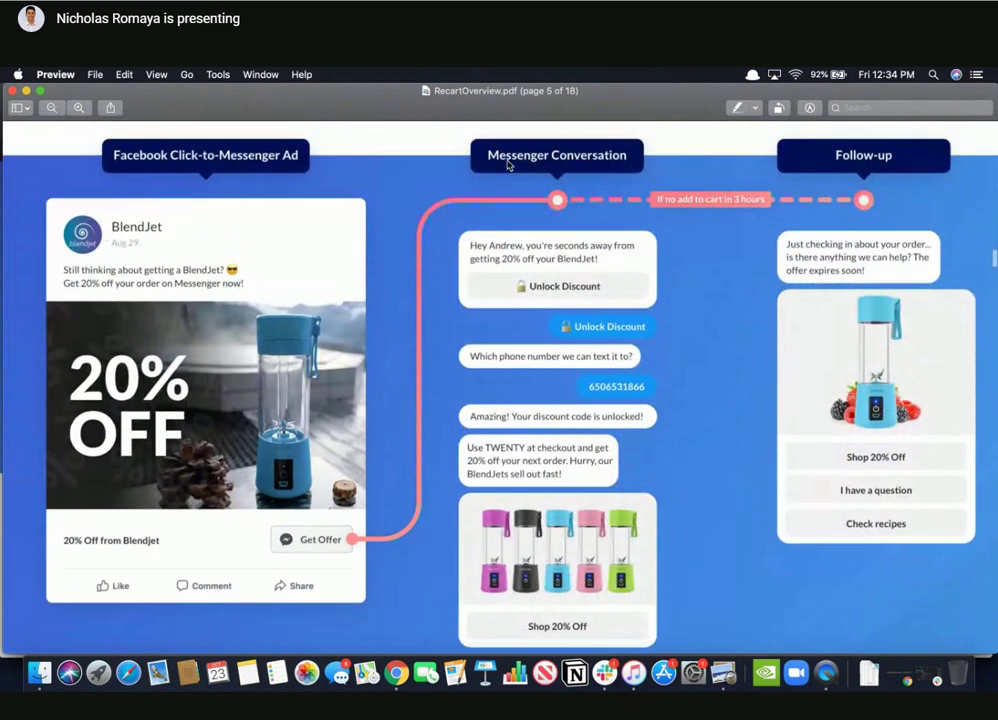
scroll(508, 165, "up", 1)
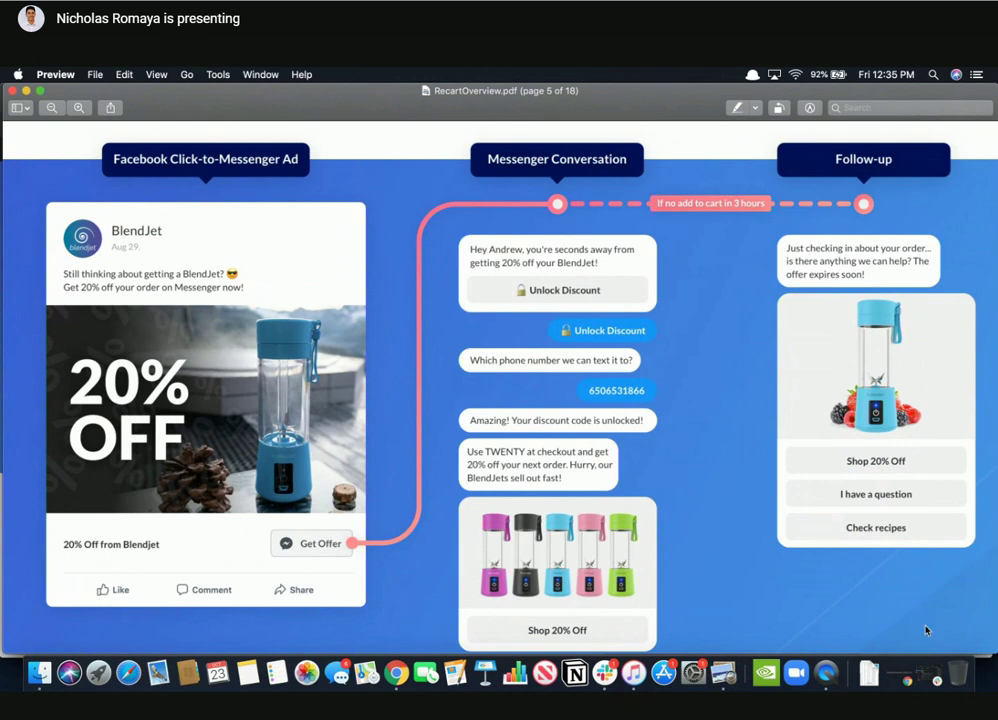
Open bfcm_2020_messenger_playbook_by_recart.pdf from Finder Recents and enlarge its Preview window across the screen
left_click(42, 676)
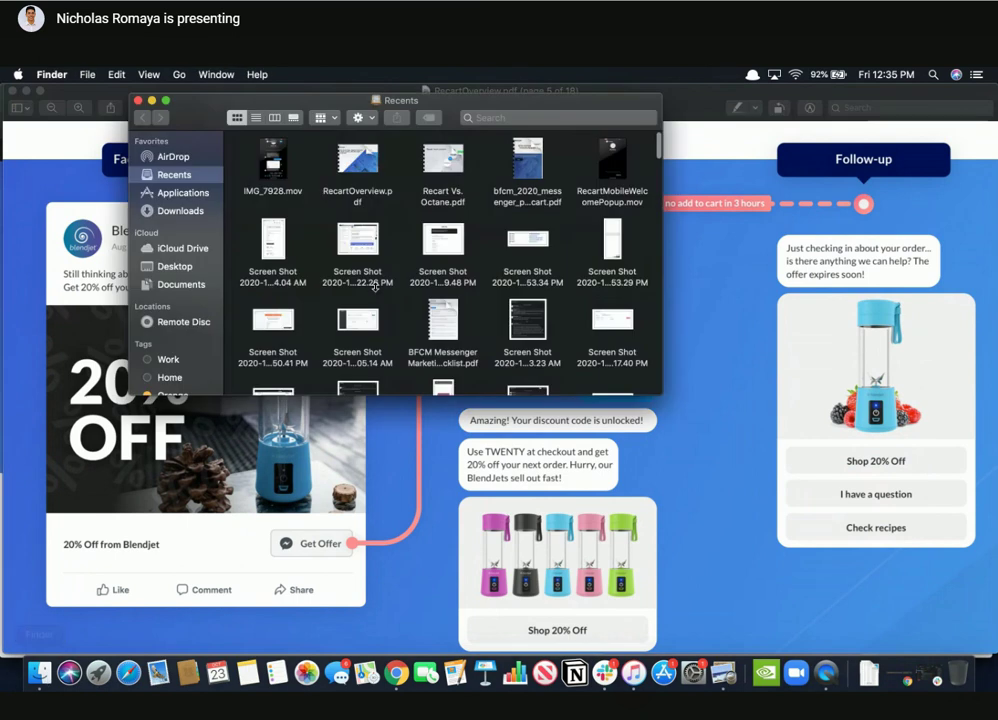
left_click(528, 160)
key("super+Tab")
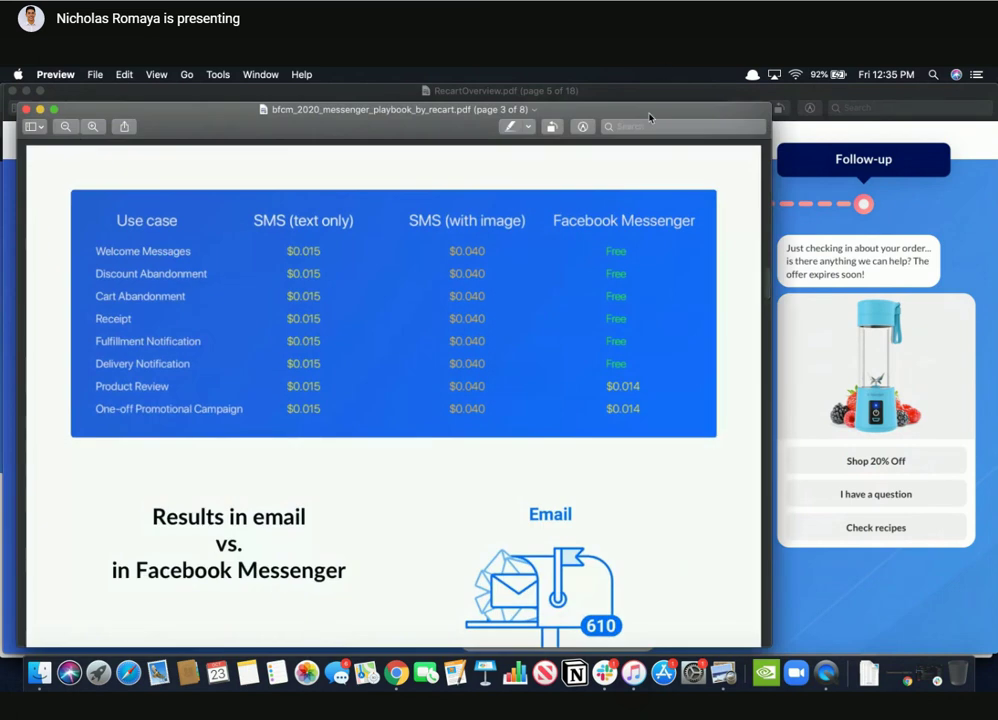
left_click_drag(697, 112, 643, 96)
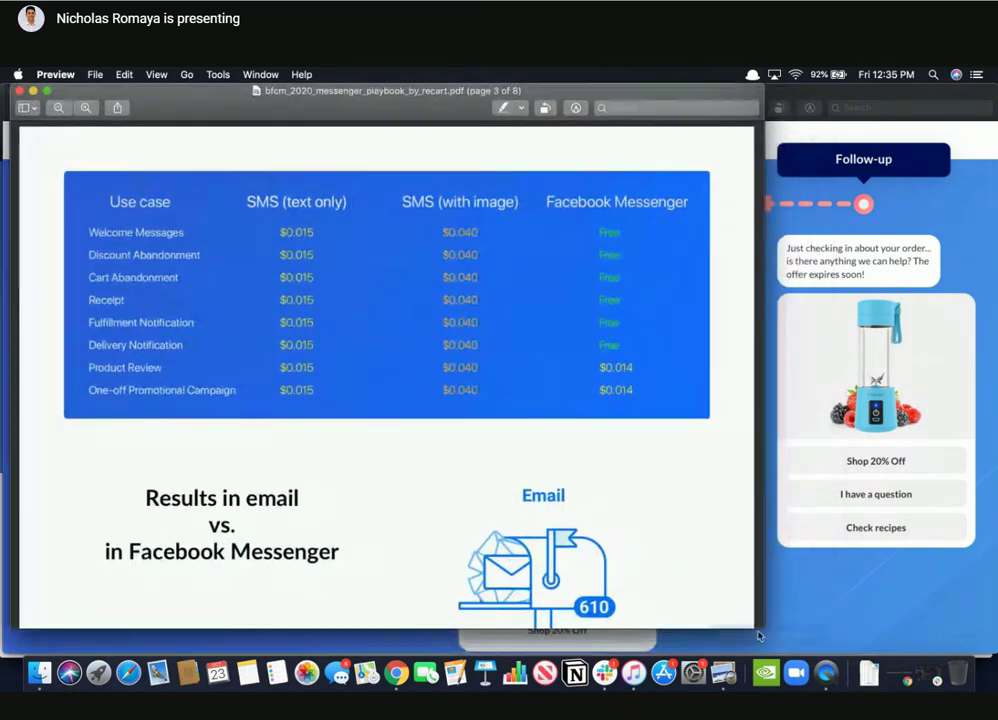
left_click_drag(758, 636, 995, 655)
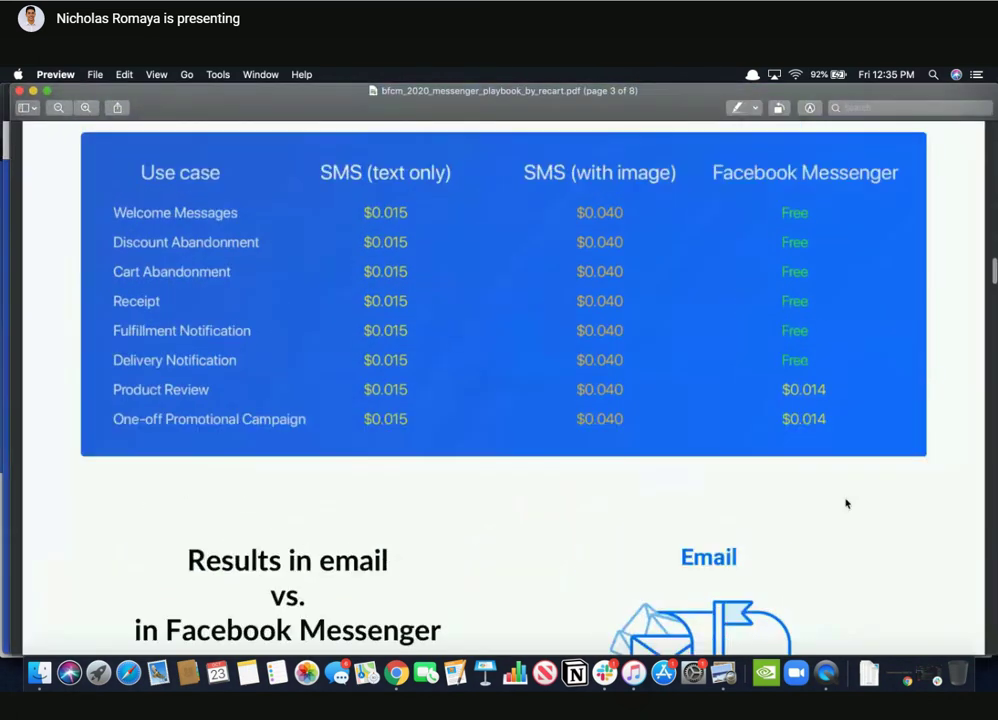
Show the playbook's table: Messenger free for six use cases versus $0.015 per SMS
scroll(846, 503, "up", 5)
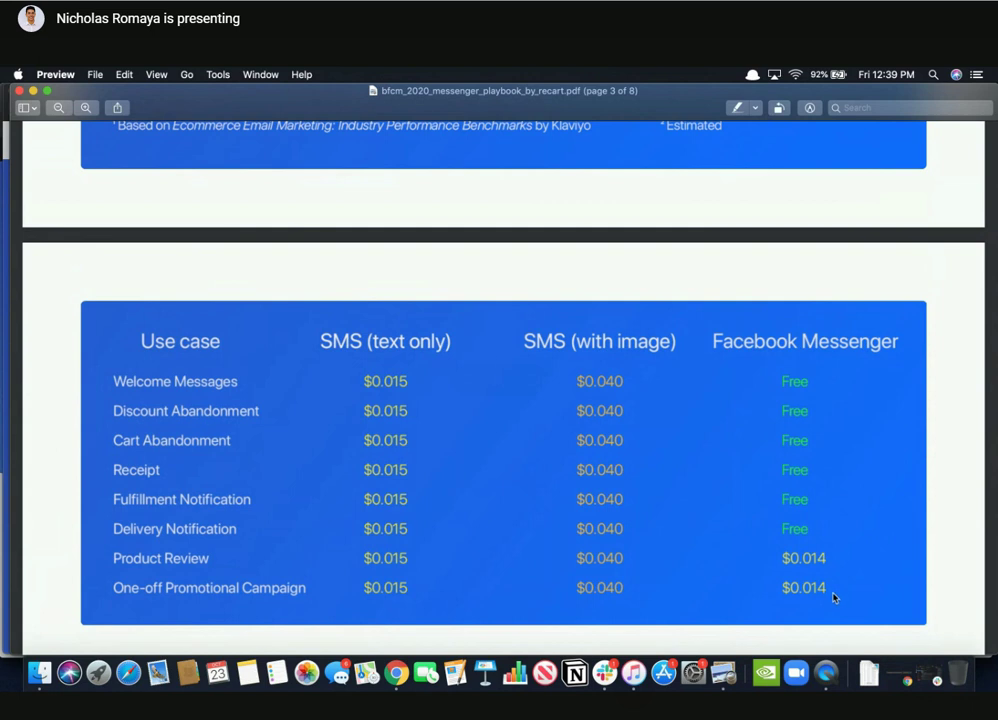
Close the playbook and scroll RecartOverview.pdf to page 18's results stats
left_click(17, 91)
scroll(414, 383, "down", 10)
scroll(439, 504, "down", 15)
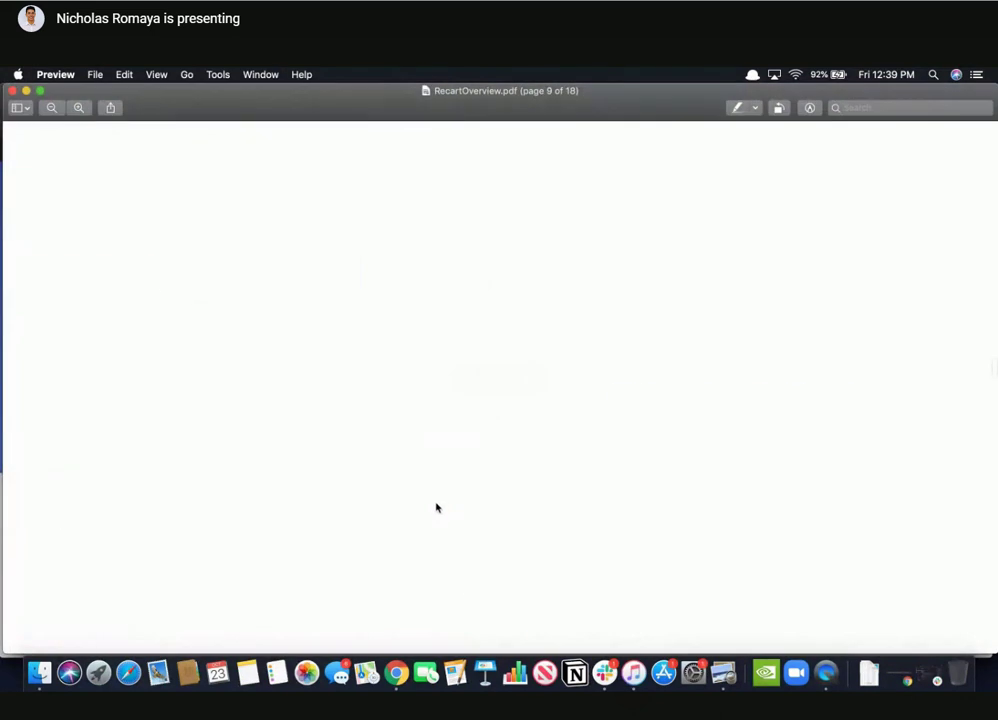
scroll(436, 508, "down", 20)
scroll(487, 502, "down", 12)
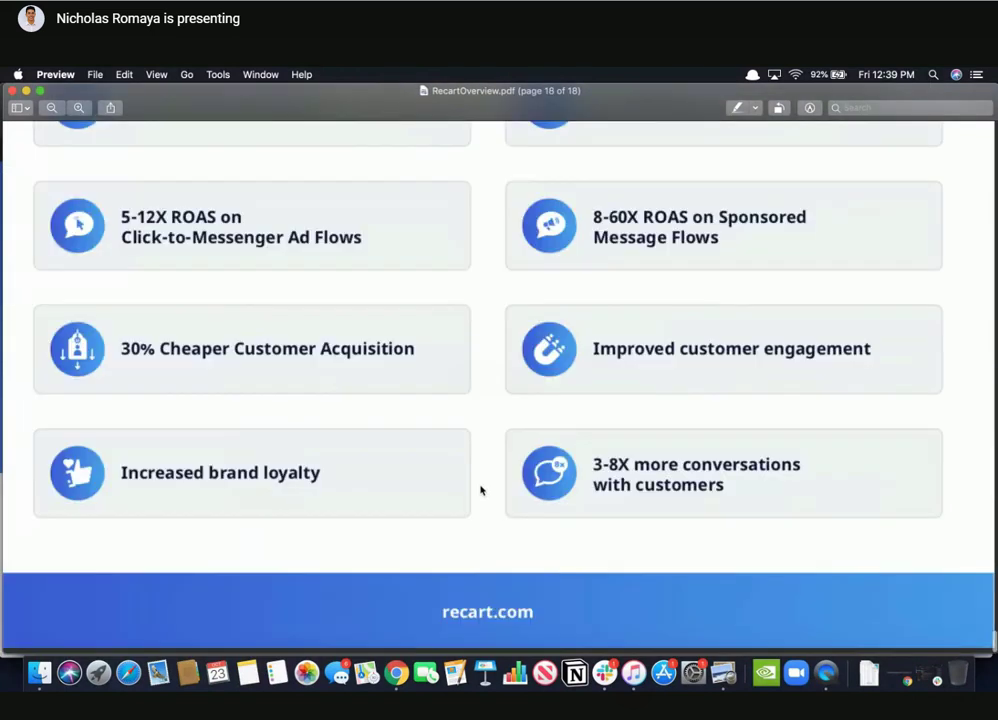
scroll(480, 490, "up", 2)
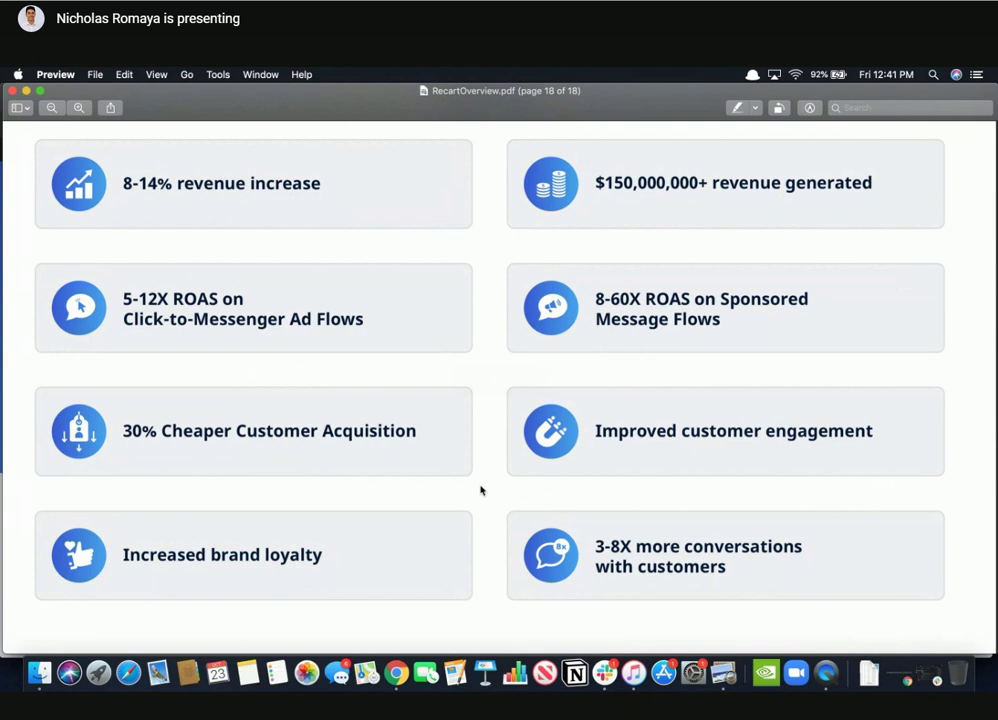
Scroll the Preview page so the Results heading tops the eight stat cards, including 5-12X ROAS and 30% cheaper acquisition
scroll(480, 490, "up", 3)
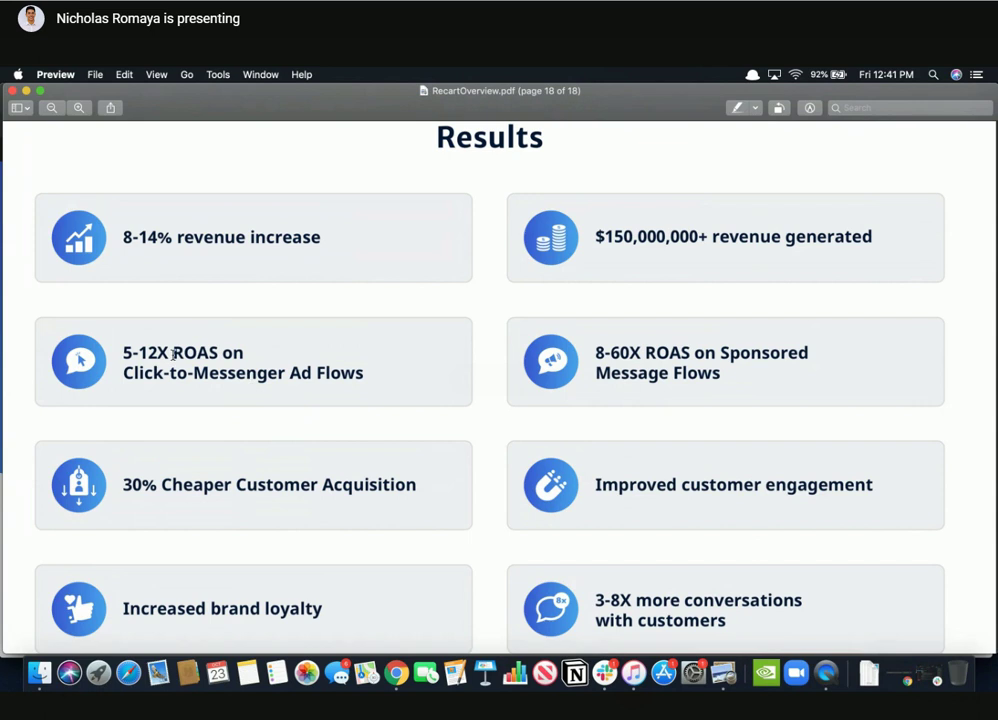
scroll(187, 406, "down", 2)
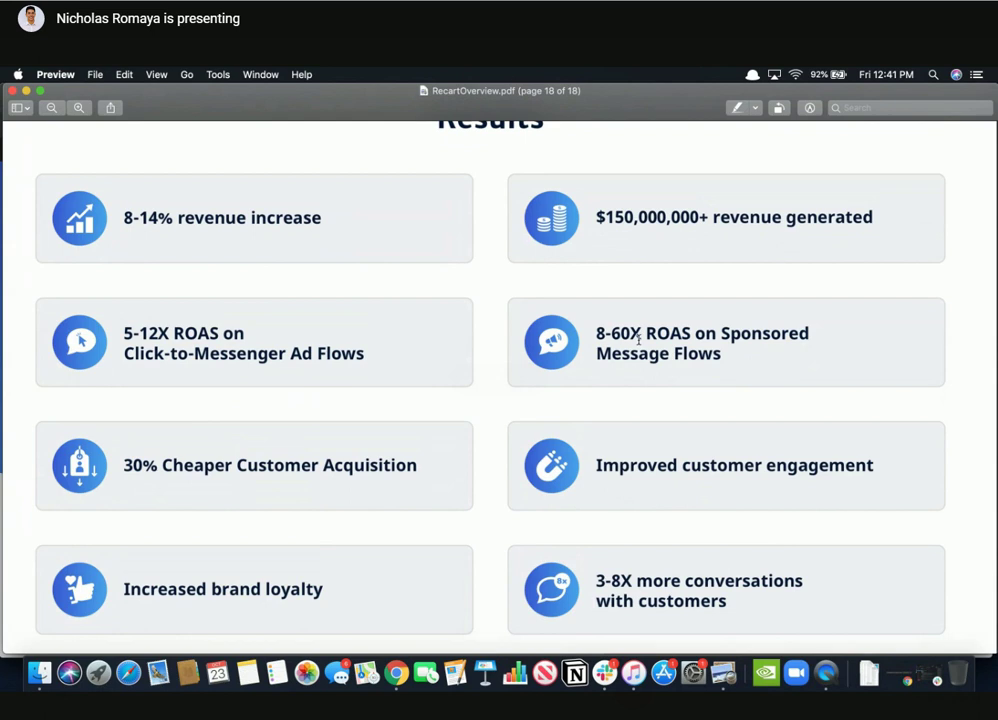
scroll(638, 339, "up", 1)
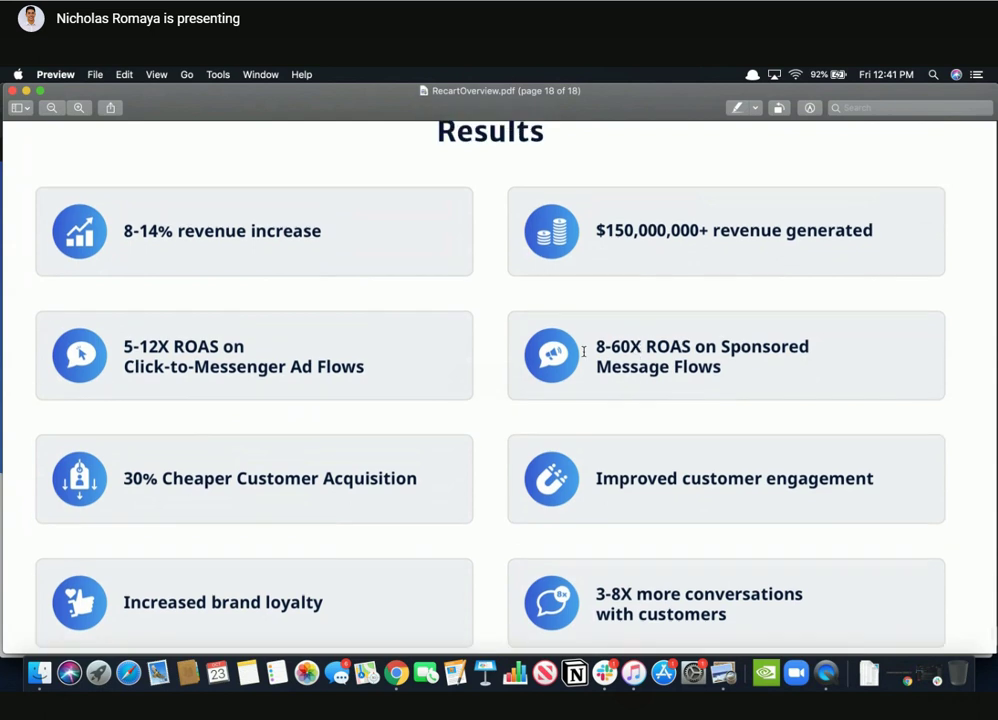